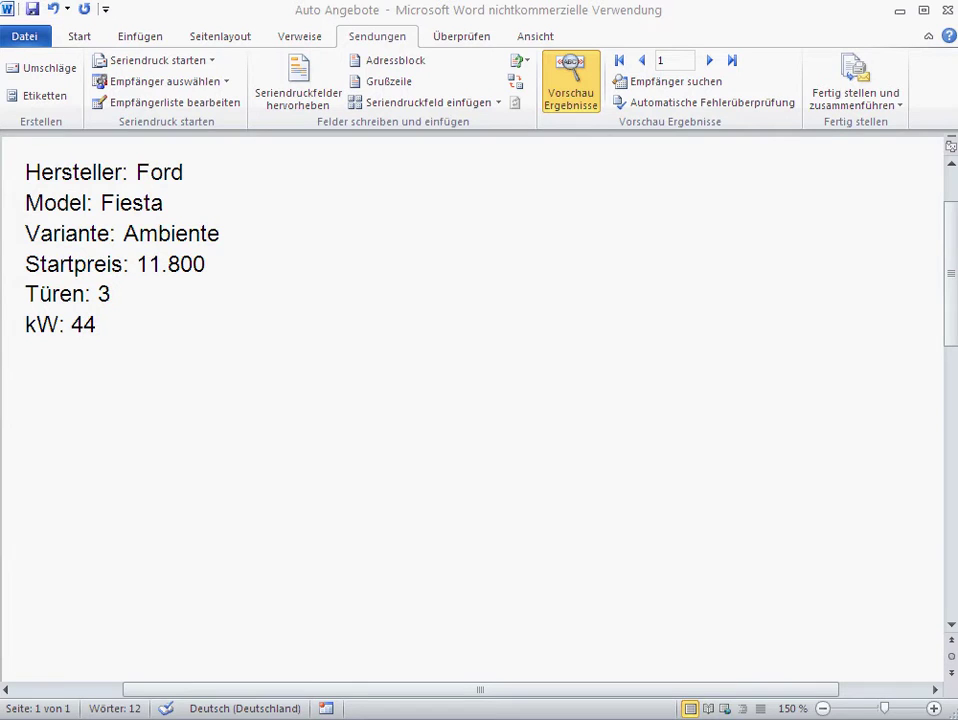
Switch to the autos workbook in Excel and examine the Ford and Opel car records on the de sheet.
{"action": "key", "text": "alt+Tab"}
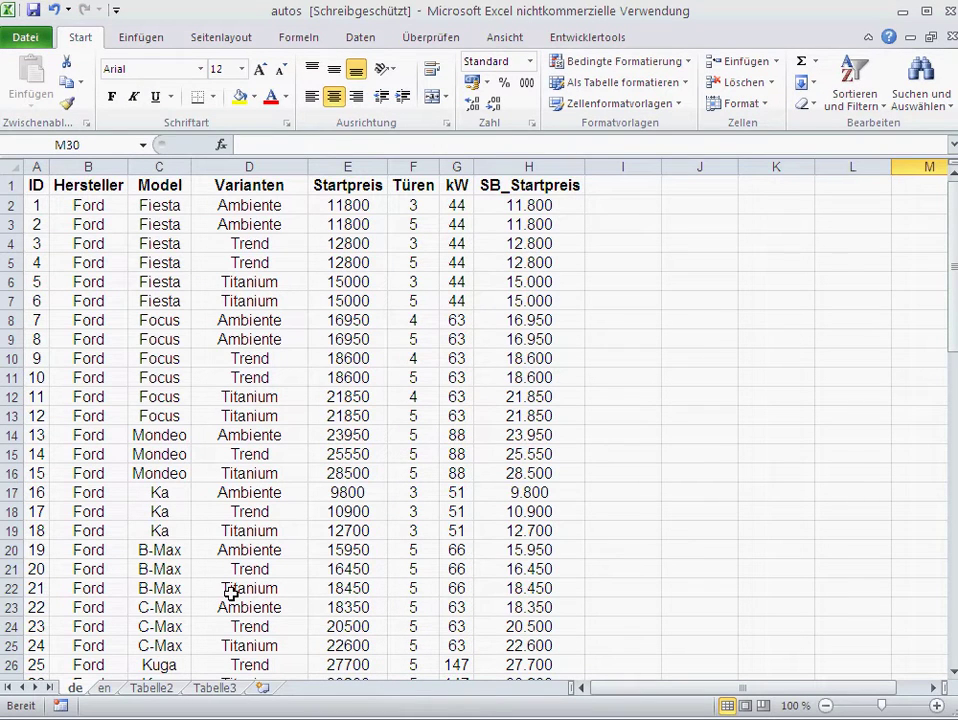
{"action": "scroll", "coordinate": [197, 434], "scroll_direction": "down", "scroll_amount": 9}
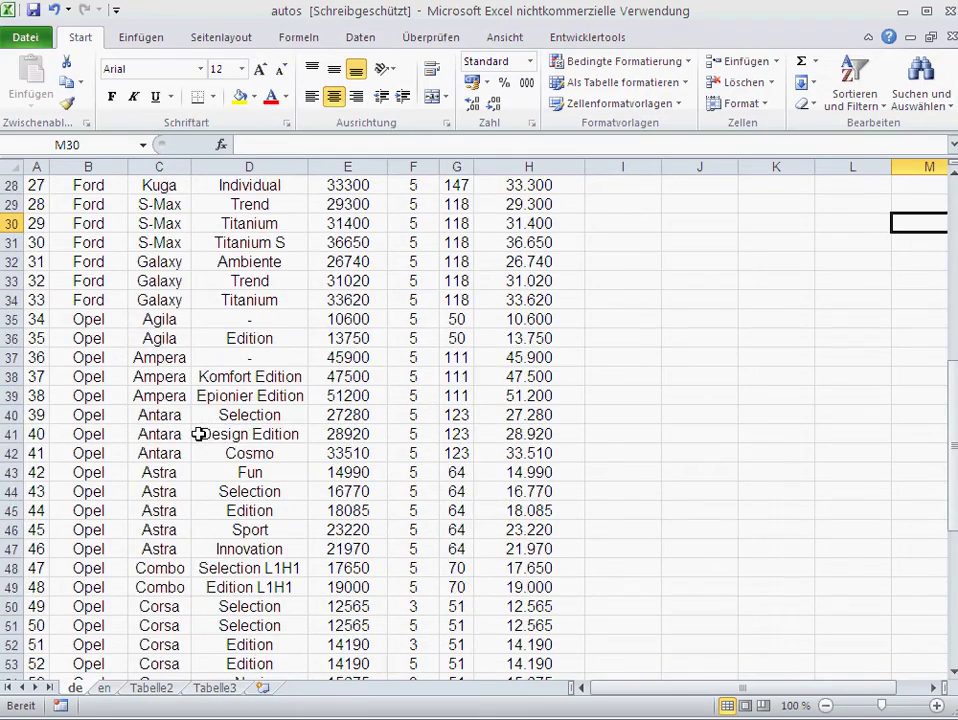
{"action": "scroll", "coordinate": [199, 435], "scroll_direction": "up", "scroll_amount": 4}
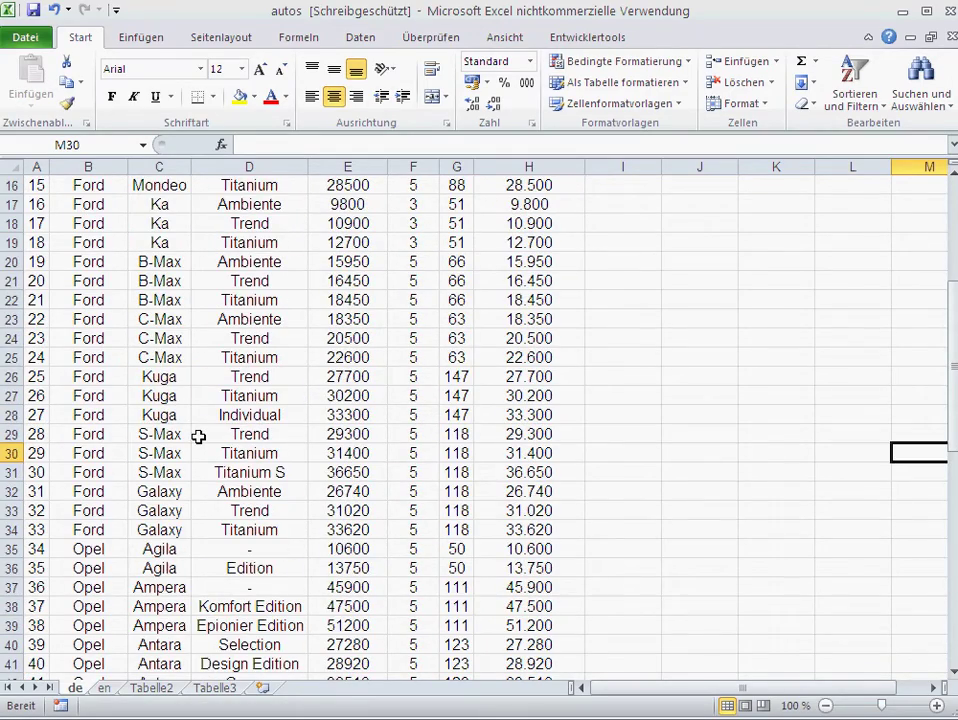
{"action": "scroll", "coordinate": [230, 432], "scroll_direction": "up", "scroll_amount": 5}
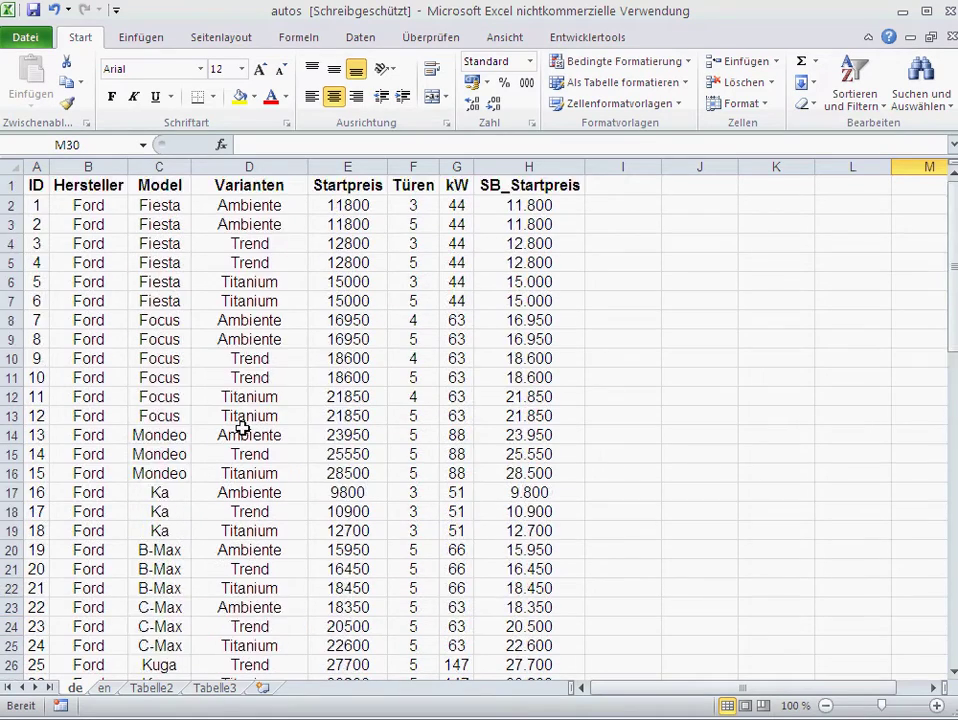
{"action": "scroll", "coordinate": [242, 430], "scroll_direction": "down", "scroll_amount": 1}
{"action": "scroll", "coordinate": [243, 434], "scroll_direction": "up", "scroll_amount": 1}
{"action": "left_click_drag", "start_coordinate": [10, 205], "coordinate": [9, 301]}
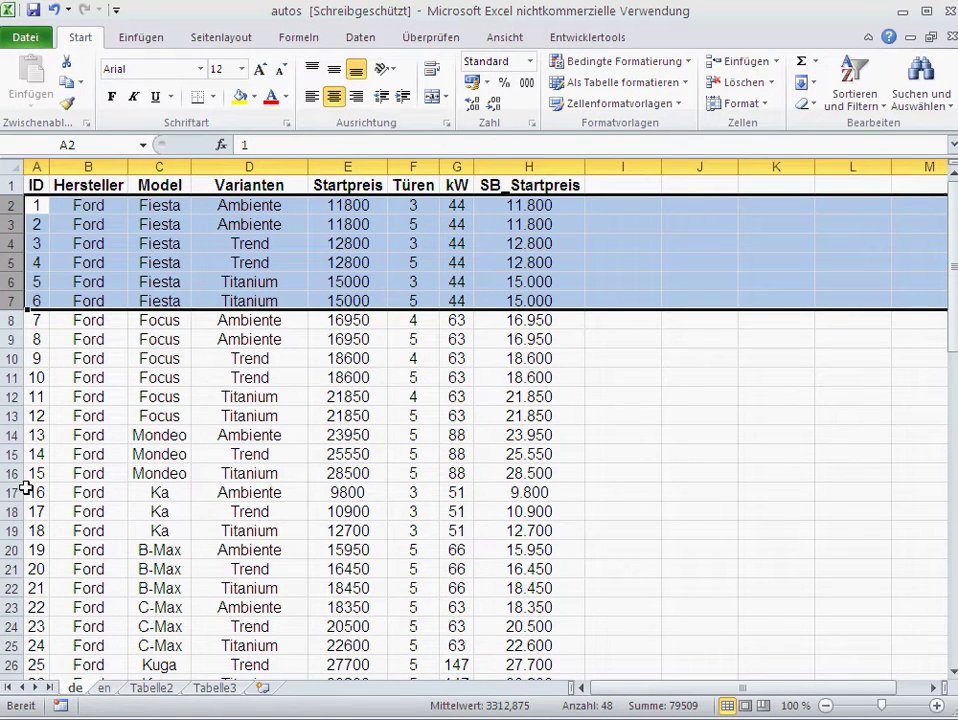
{"action": "left_click", "coordinate": [283, 503]}
{"action": "scroll", "coordinate": [280, 480], "scroll_direction": "down", "scroll_amount": 6}
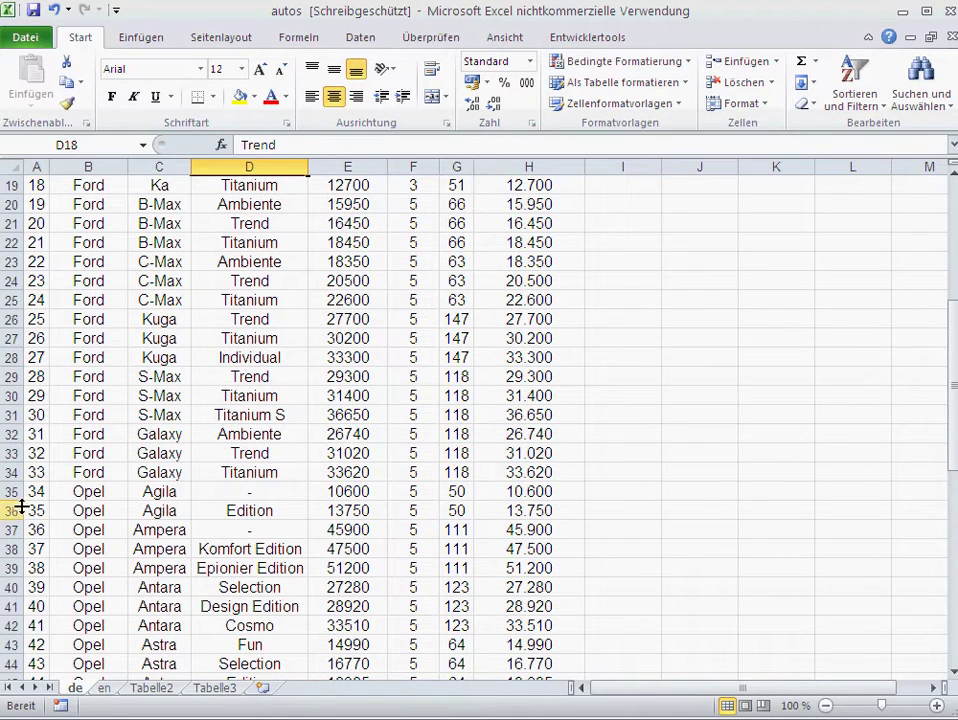
{"action": "left_click_drag", "start_coordinate": [11, 491], "coordinate": [20, 587]}
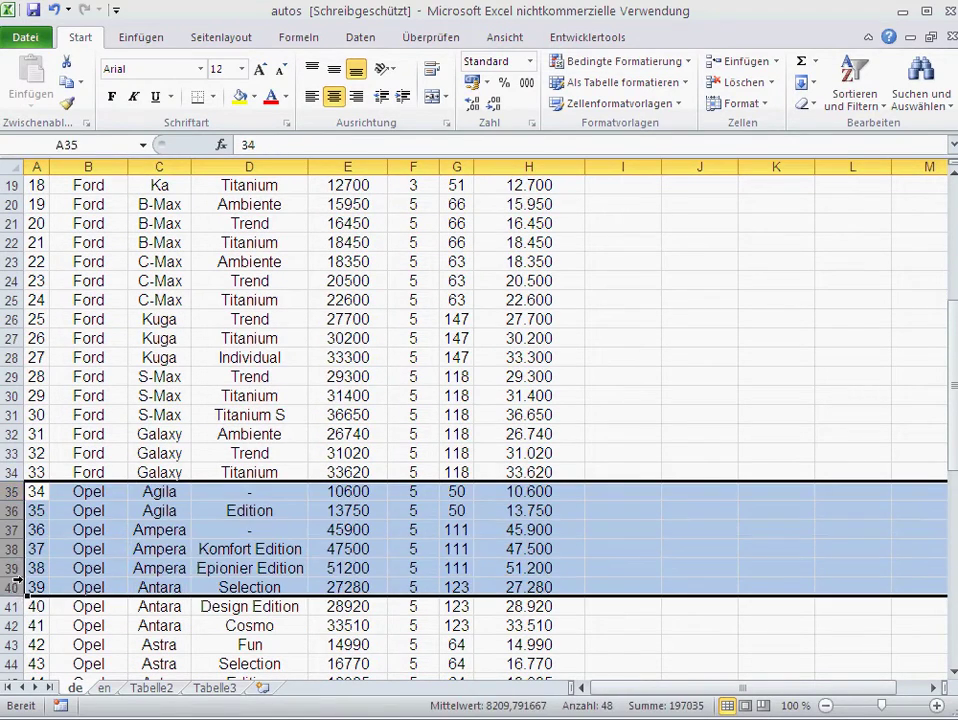
{"action": "left_click", "coordinate": [275, 417]}
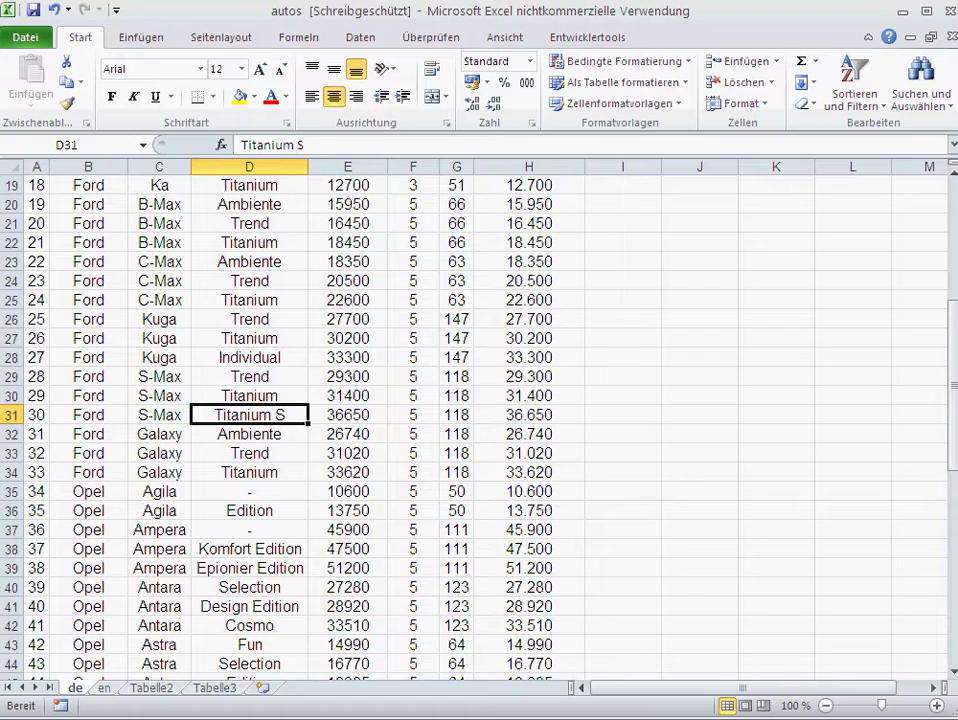
Return to the Auto Angebote document in Word and view the available mail merge document types.
{"action": "key", "text": "alt+Tab"}
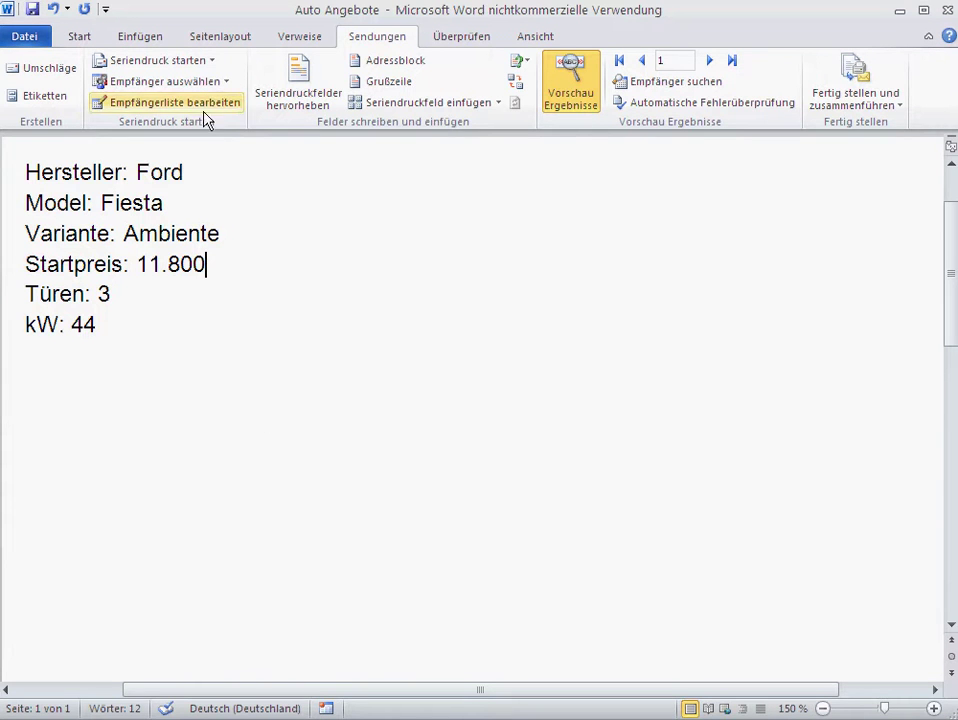
{"action": "left_click", "coordinate": [211, 63]}
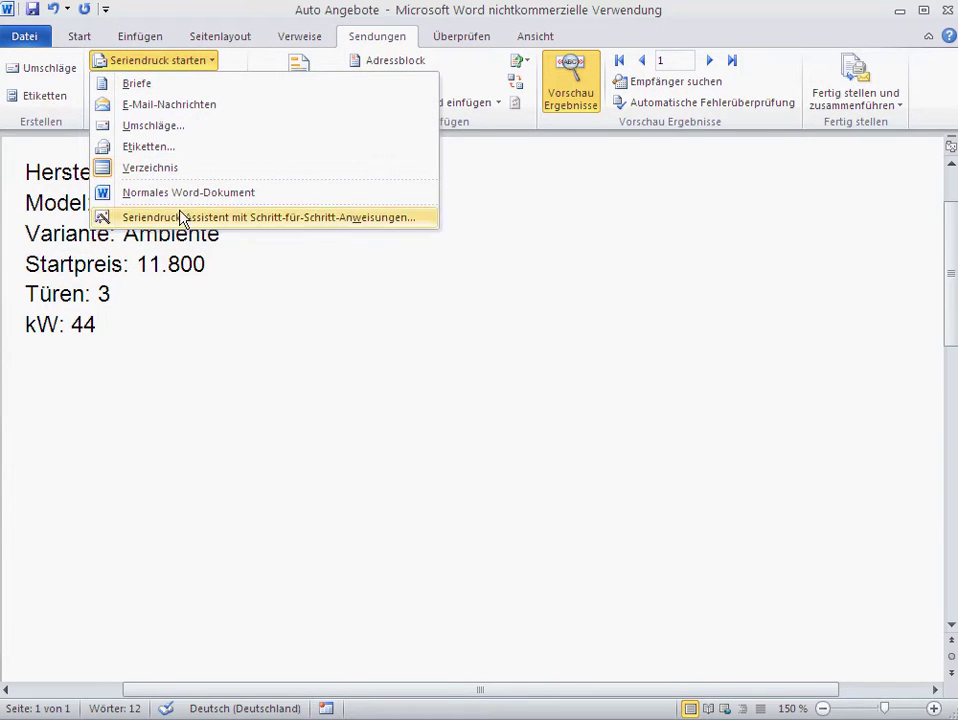
{"action": "left_click", "coordinate": [132, 339]}
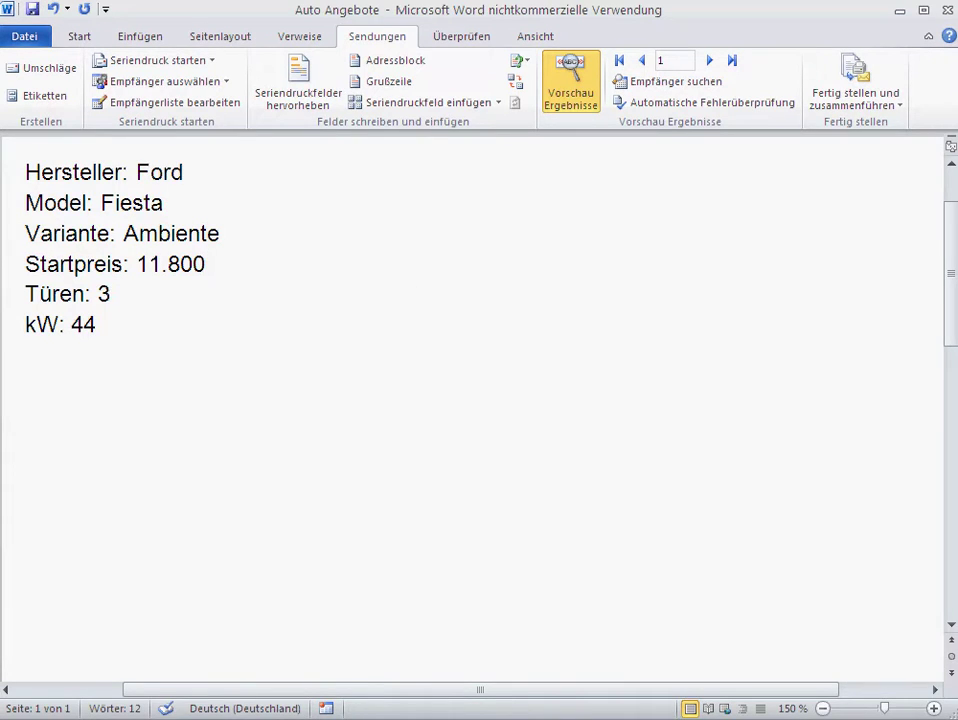
Merge all records into a new editable document and align its window with the screen.
{"action": "left_click", "coordinate": [895, 108]}
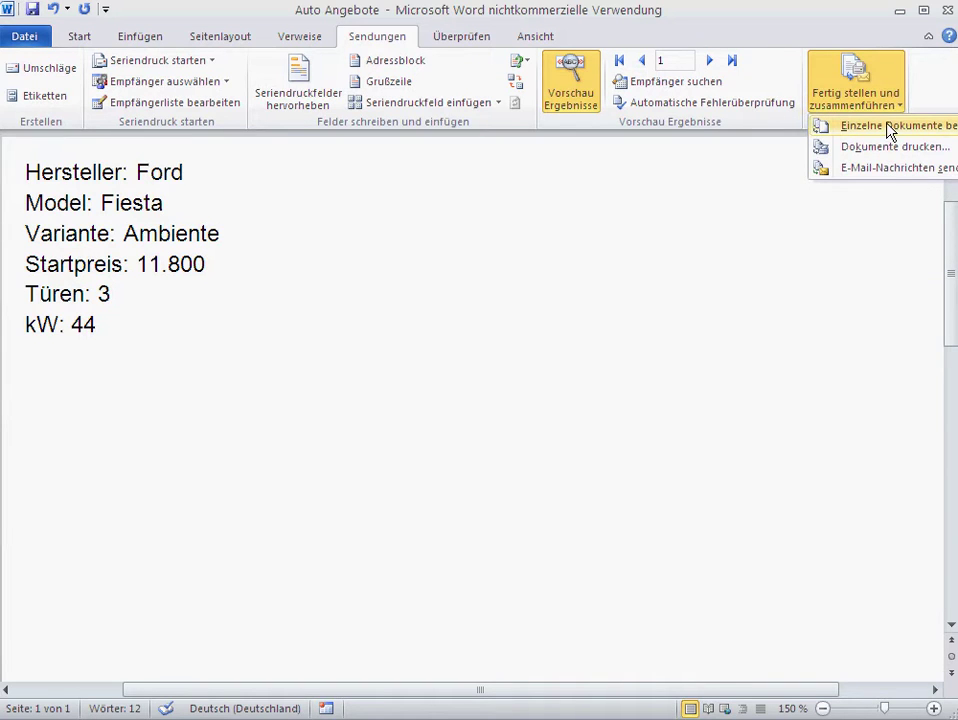
{"action": "left_click", "coordinate": [889, 128]}
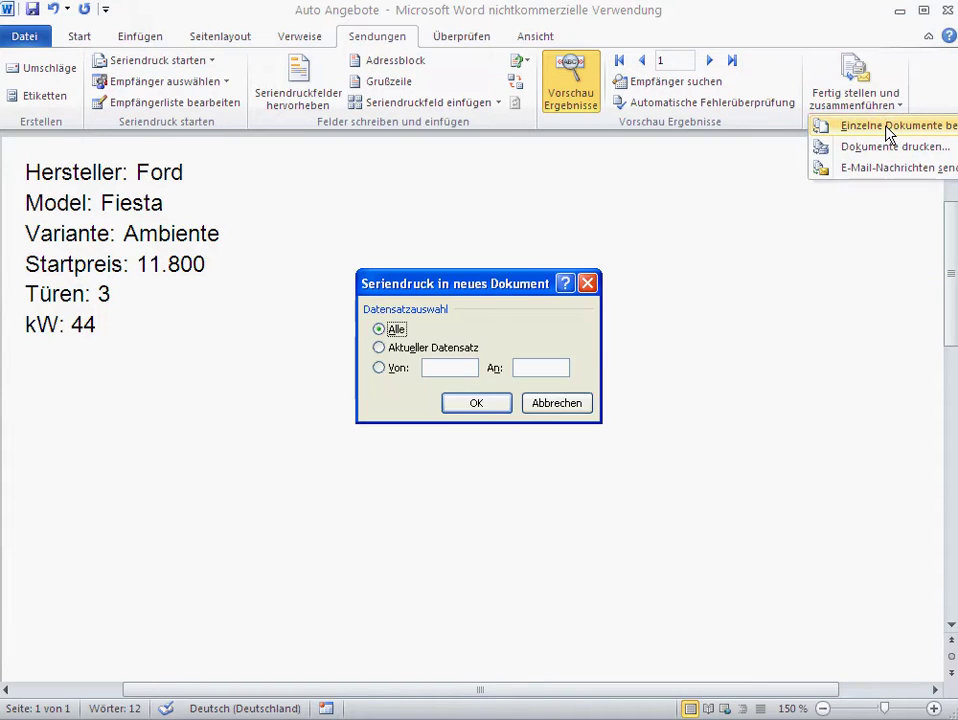
{"action": "left_click", "coordinate": [477, 405]}
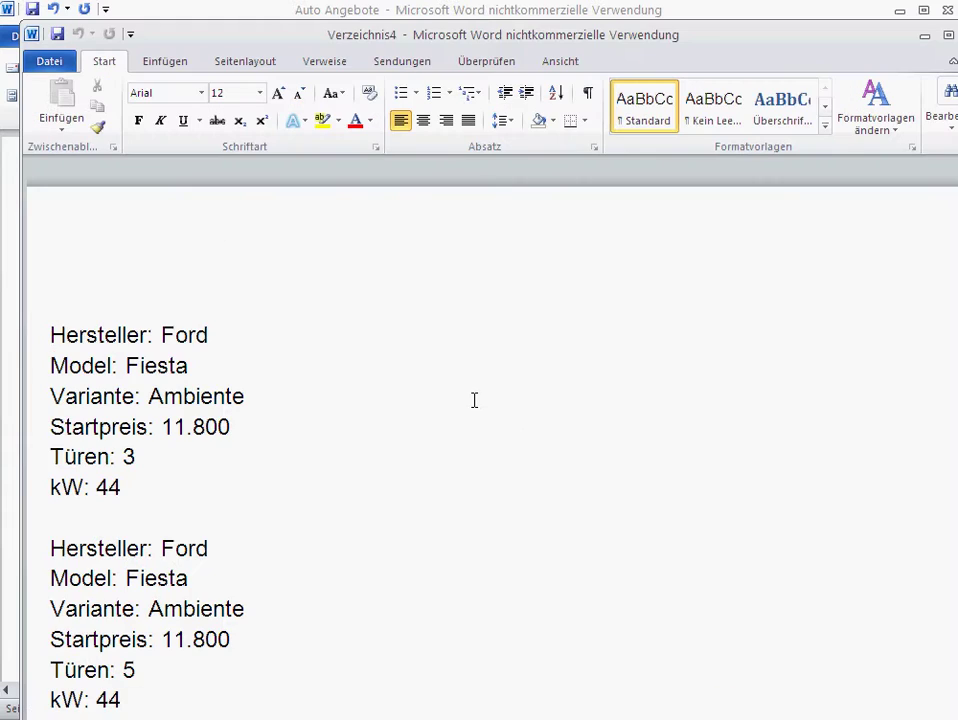
{"action": "left_click_drag", "start_coordinate": [325, 36], "coordinate": [304, 13]}
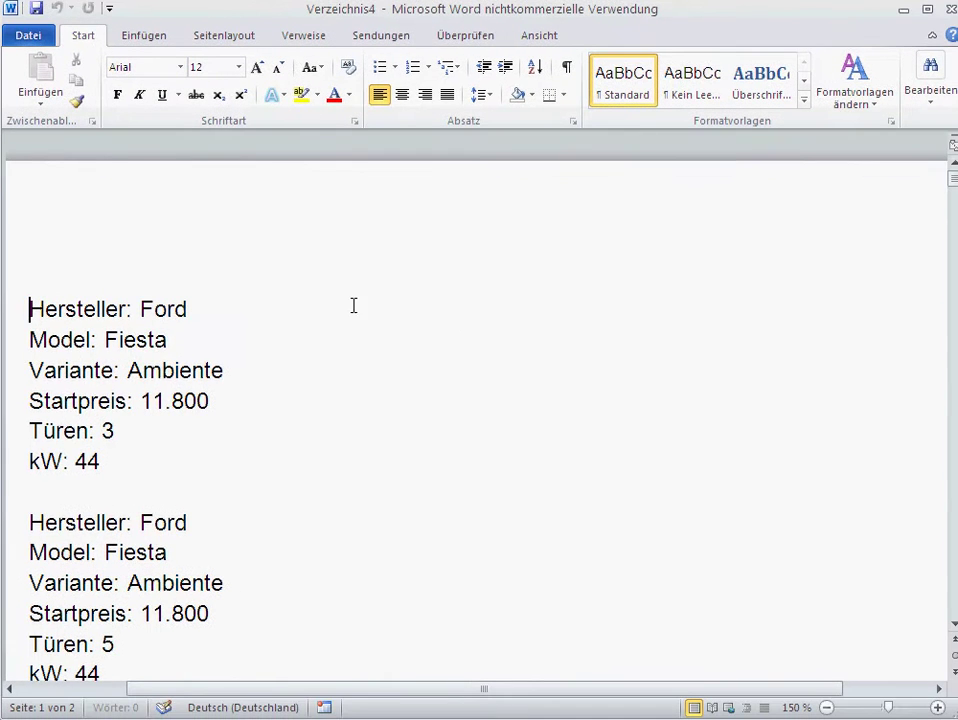
Read through the merged Ford Fiesta and Focus listings, and close the merged document without saving.
{"action": "scroll", "coordinate": [353, 300], "scroll_direction": "down", "scroll_amount": 4}
{"action": "scroll", "coordinate": [353, 296], "scroll_direction": "down", "scroll_amount": 3}
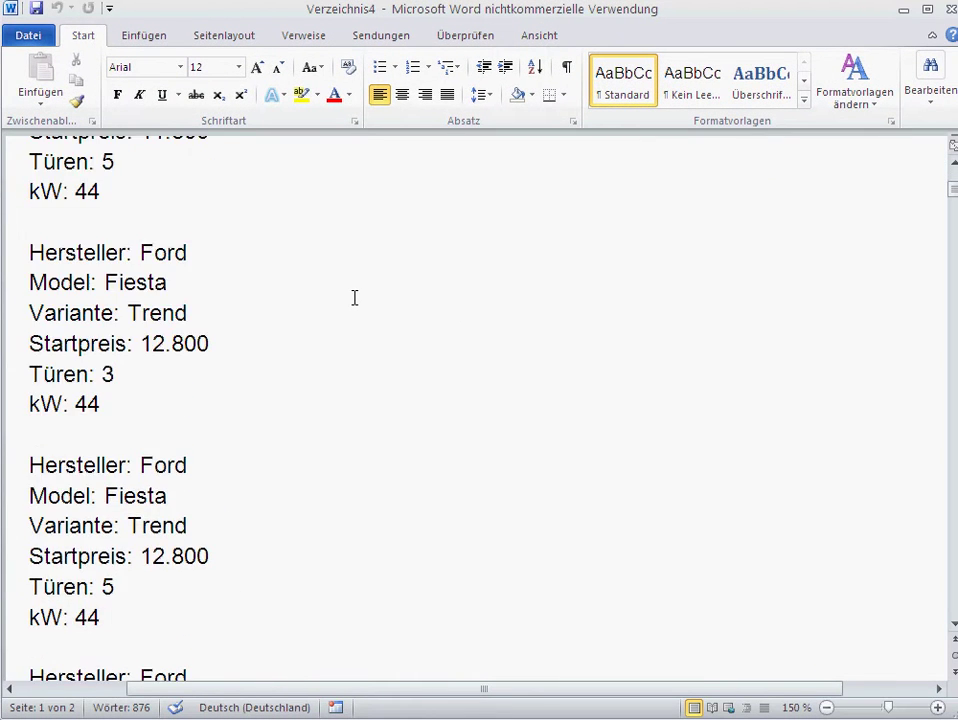
{"action": "scroll", "coordinate": [355, 300], "scroll_direction": "down", "scroll_amount": 2}
{"action": "scroll", "coordinate": [355, 302], "scroll_direction": "down", "scroll_amount": 2}
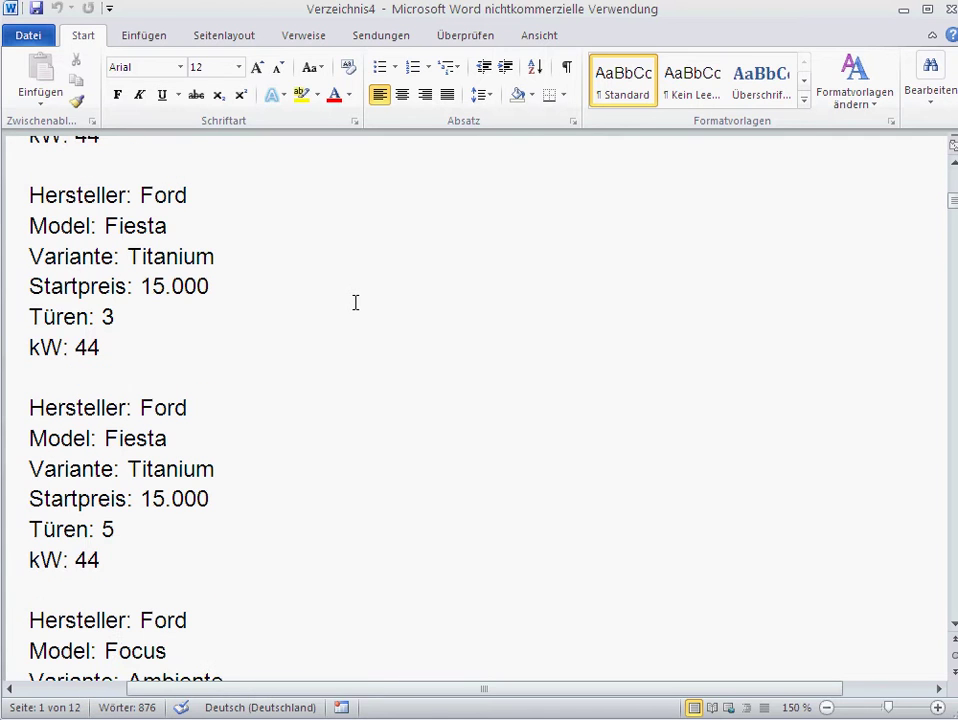
{"action": "scroll", "coordinate": [355, 303], "scroll_direction": "down", "scroll_amount": 9}
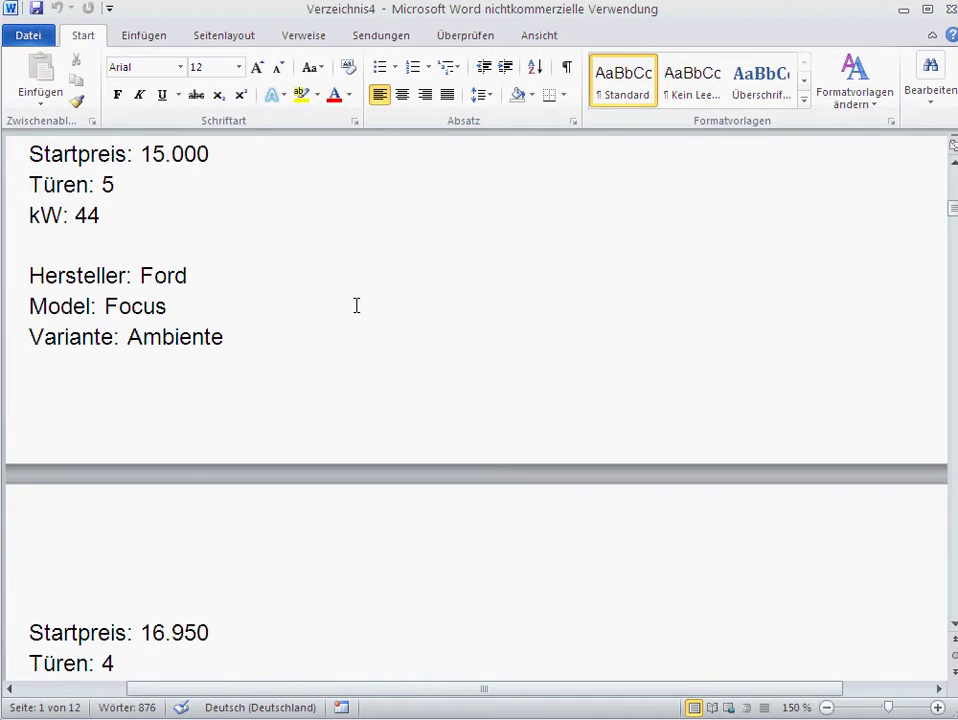
{"action": "scroll", "coordinate": [355, 307], "scroll_direction": "down", "scroll_amount": 2}
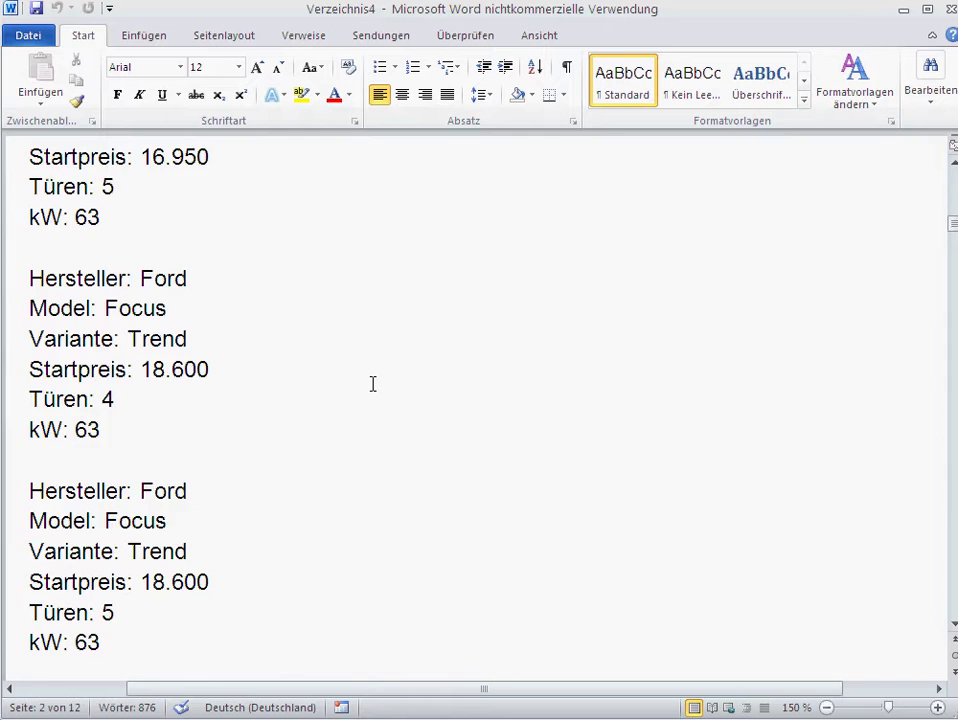
{"action": "scroll", "coordinate": [373, 382], "scroll_direction": "down", "scroll_amount": 3}
{"action": "scroll", "coordinate": [372, 385], "scroll_direction": "down", "scroll_amount": 1}
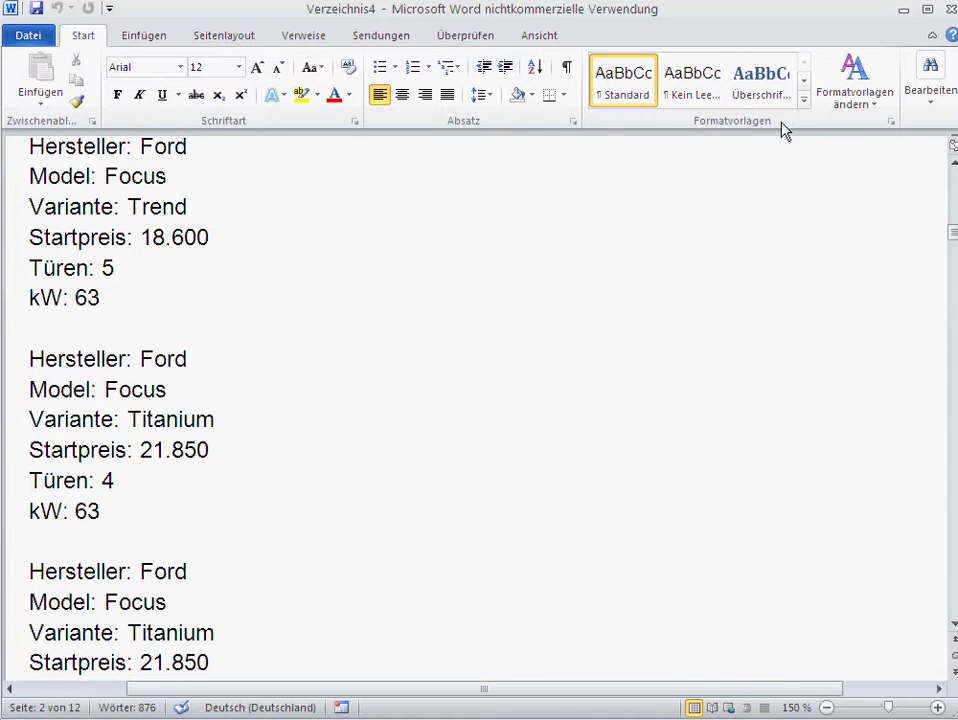
{"action": "left_click", "coordinate": [950, 12]}
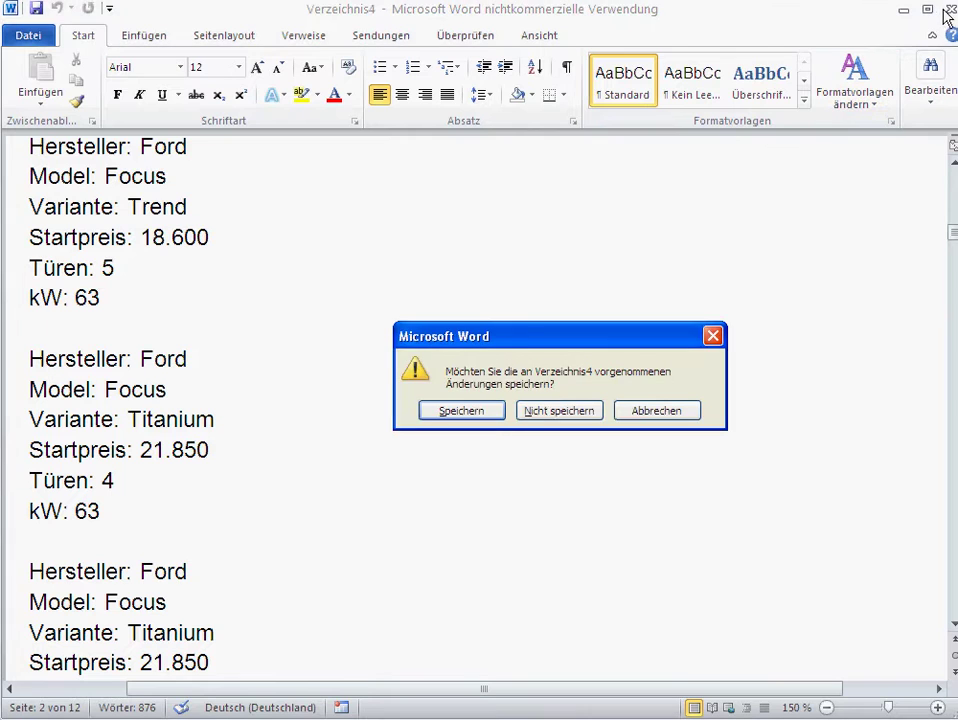
{"action": "left_click", "coordinate": [555, 416]}
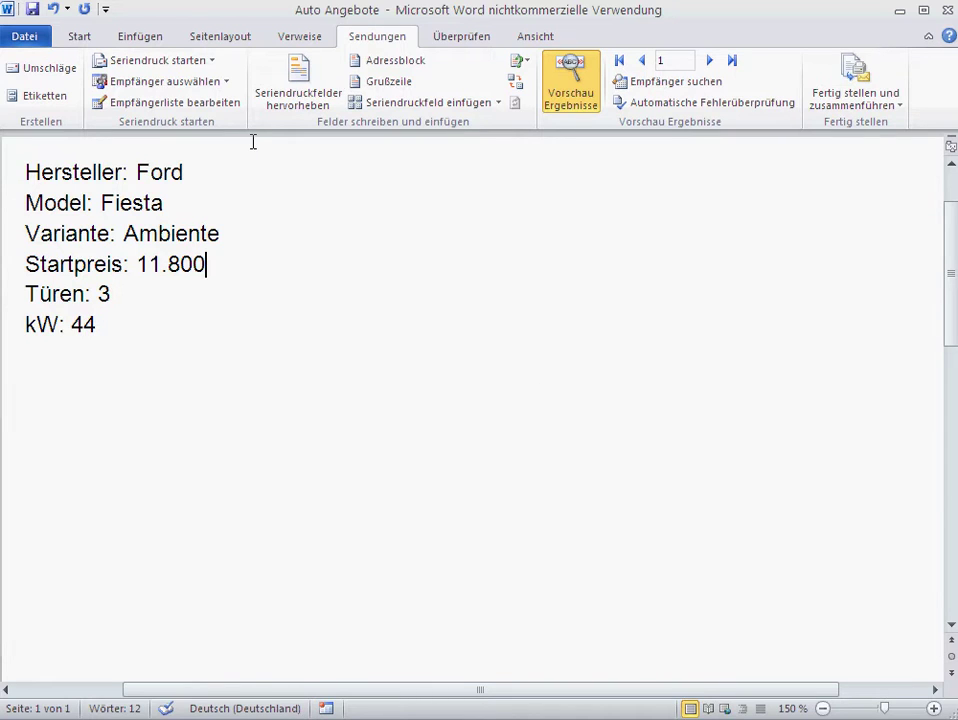
Exclude the records with IDs 2, 6, 9 and 11 from the mail merge recipient list.
{"action": "left_click", "coordinate": [186, 106]}
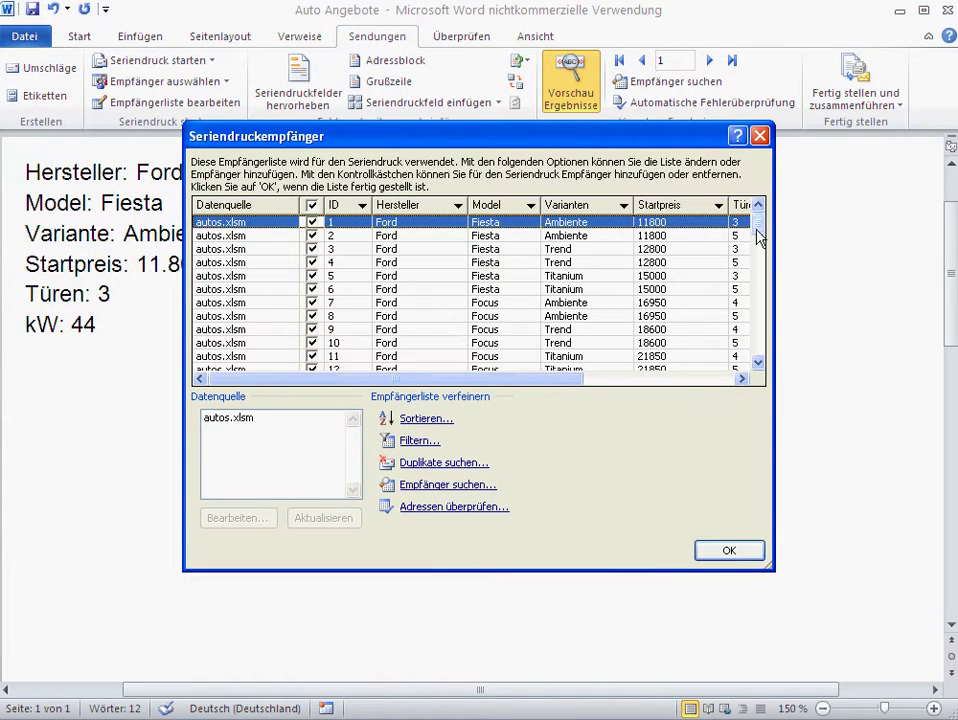
{"action": "mouse_move", "coordinate": [759, 229]}
{"action": "left_mouse_down"}
{"action": "mouse_move", "coordinate": [759, 348]}
{"action": "mouse_move", "coordinate": [752, 228]}
{"action": "left_mouse_up"}
{"action": "left_click", "coordinate": [313, 236]}
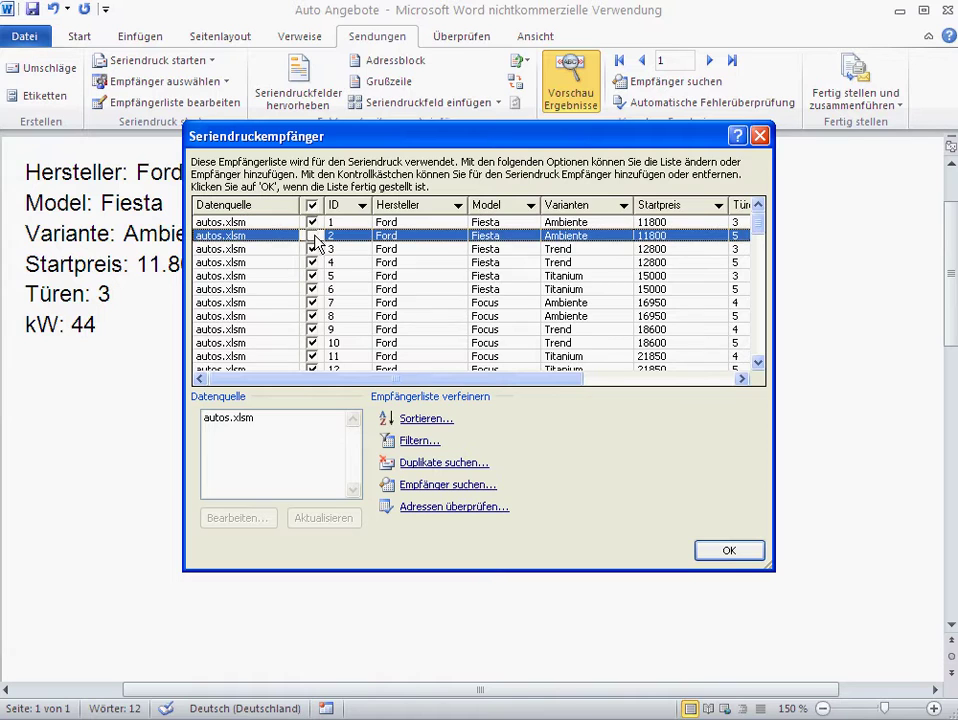
{"action": "left_click", "coordinate": [313, 289]}
{"action": "left_click", "coordinate": [313, 329]}
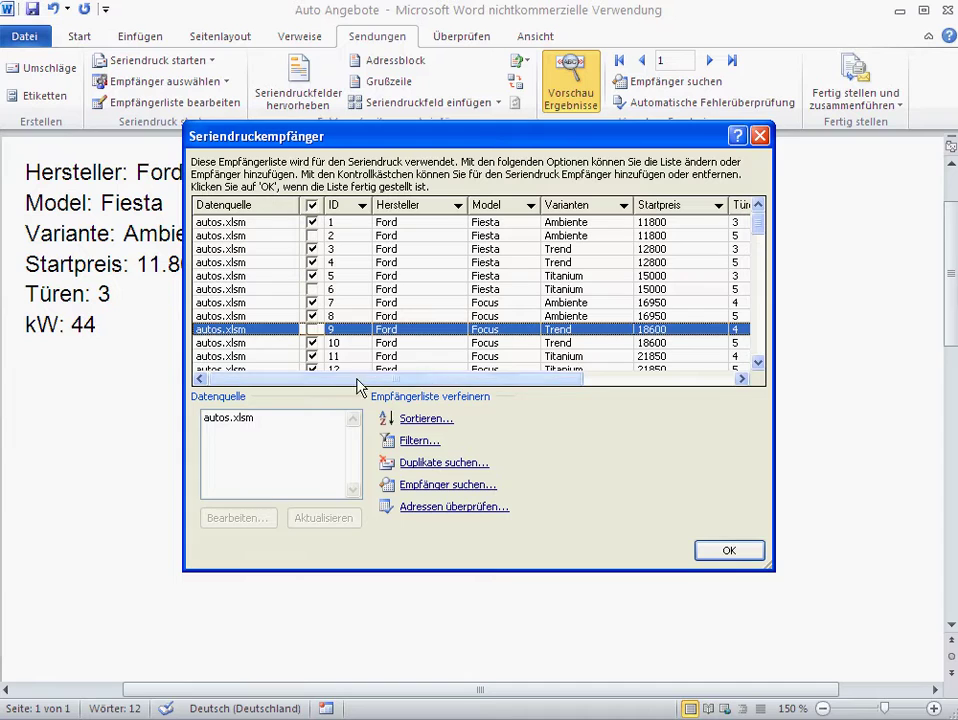
{"action": "left_click", "coordinate": [313, 356]}
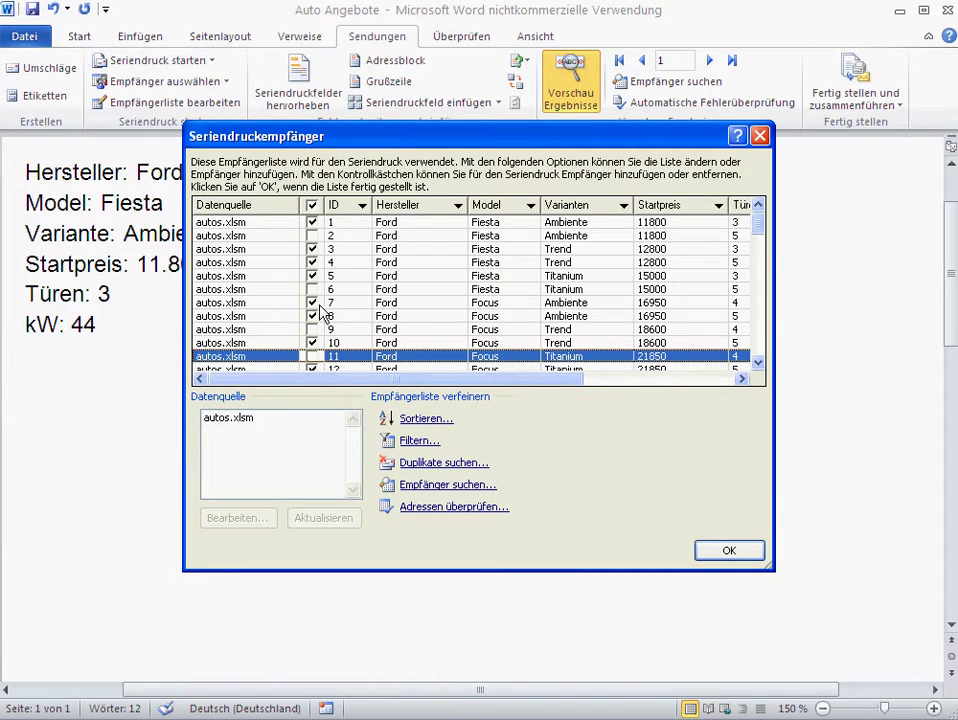
{"action": "left_click", "coordinate": [725, 552]}
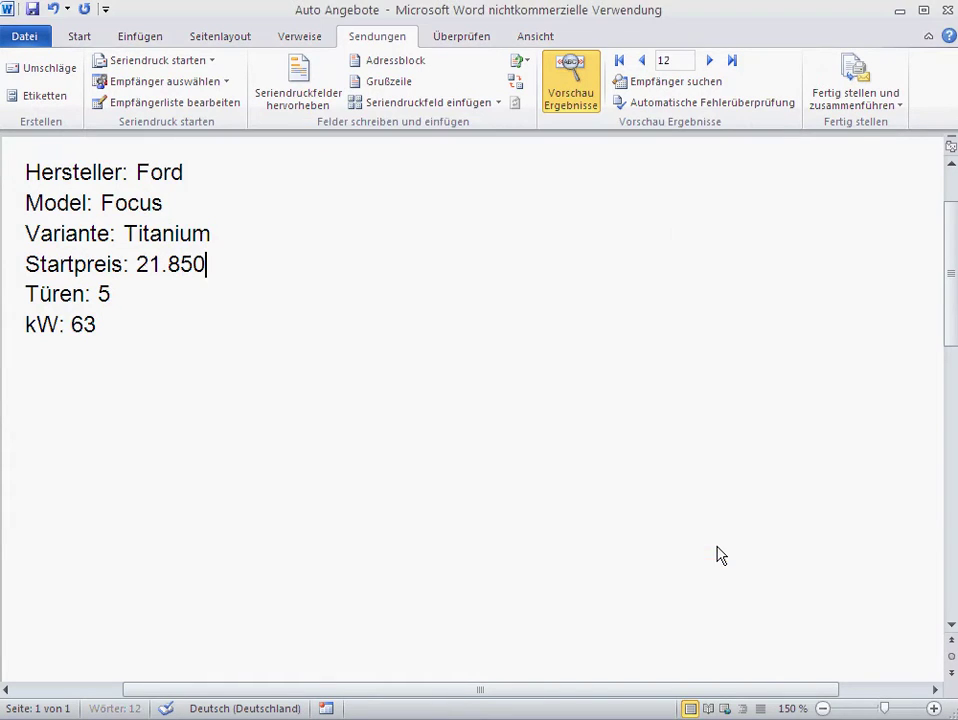
Preview the merge results from the first record, going through the records still included.
{"action": "left_click", "coordinate": [618, 61]}
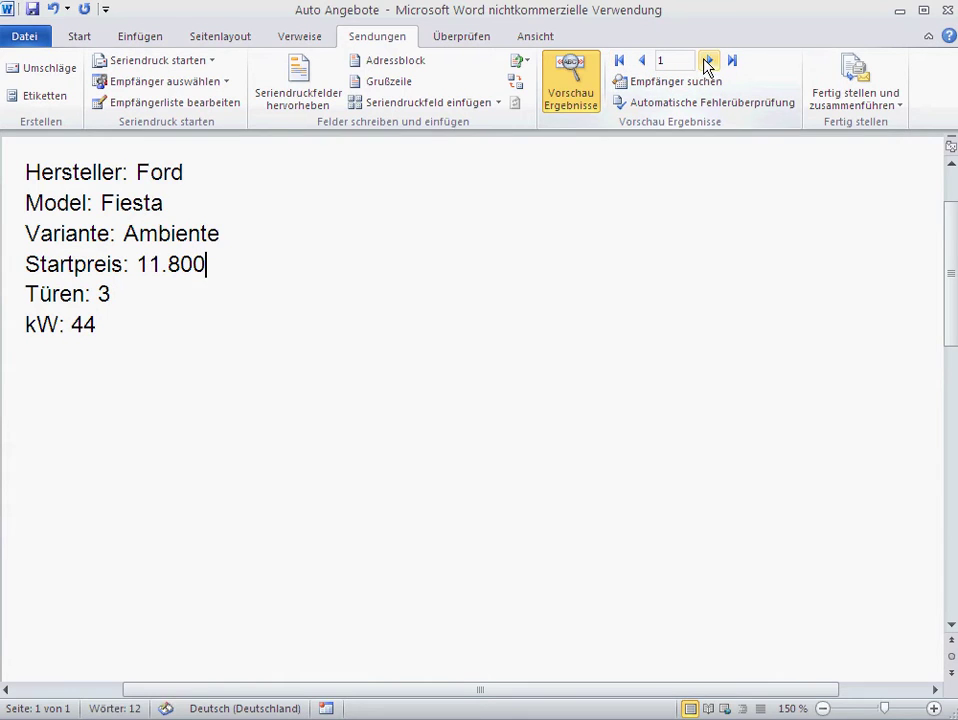
{"action": "left_click", "coordinate": [709, 61]}
{"action": "left_click", "coordinate": [709, 61]}
{"action": "left_click", "coordinate": [709, 61]}
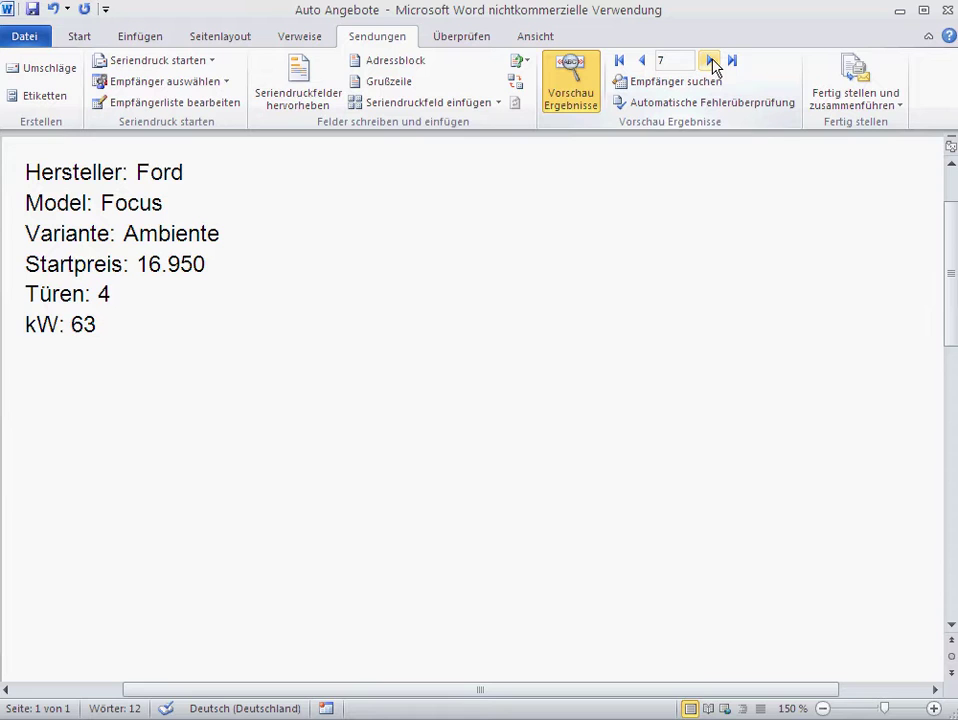
Include the records with IDs 2, 6, 9 and 11 in the recipient list again.
{"action": "left_click", "coordinate": [163, 104]}
{"action": "left_click", "coordinate": [312, 329]}
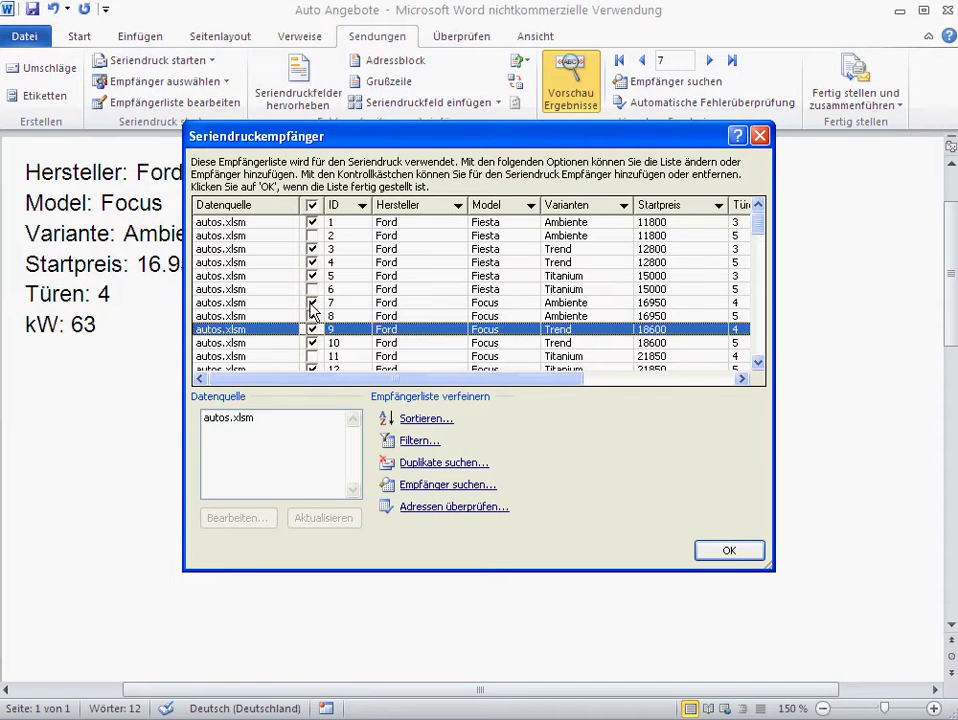
{"action": "left_click", "coordinate": [312, 289]}
{"action": "left_click", "coordinate": [312, 235]}
{"action": "left_click", "coordinate": [312, 356]}
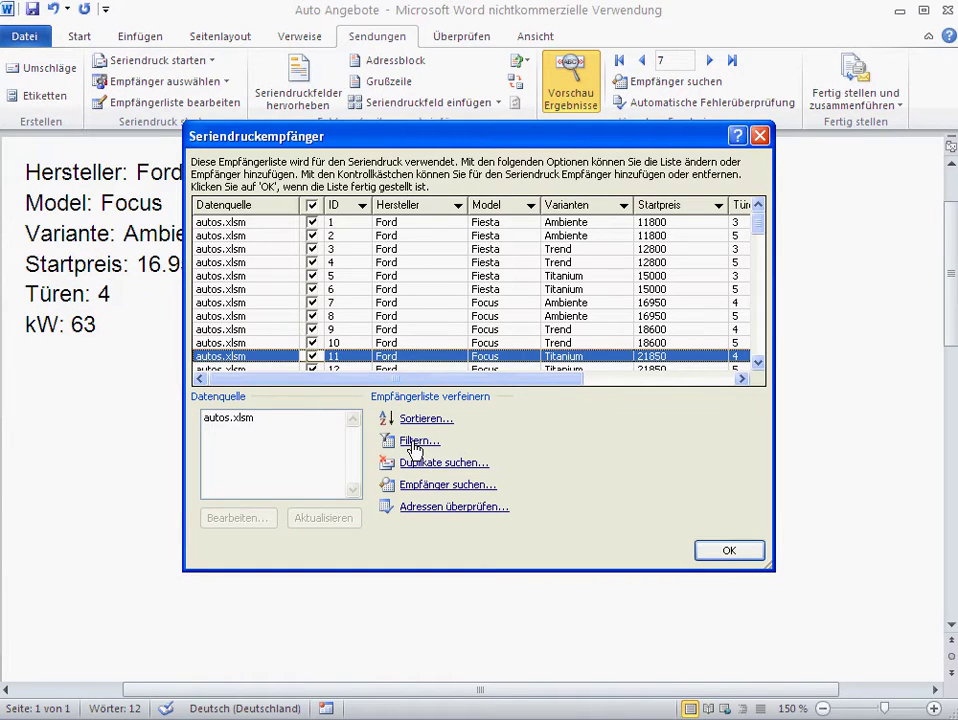
Filter the mail merge recipient list to records whose Startpreis is less than (Kleiner als) 20000, and apply the list.
{"action": "left_click", "coordinate": [415, 442]}
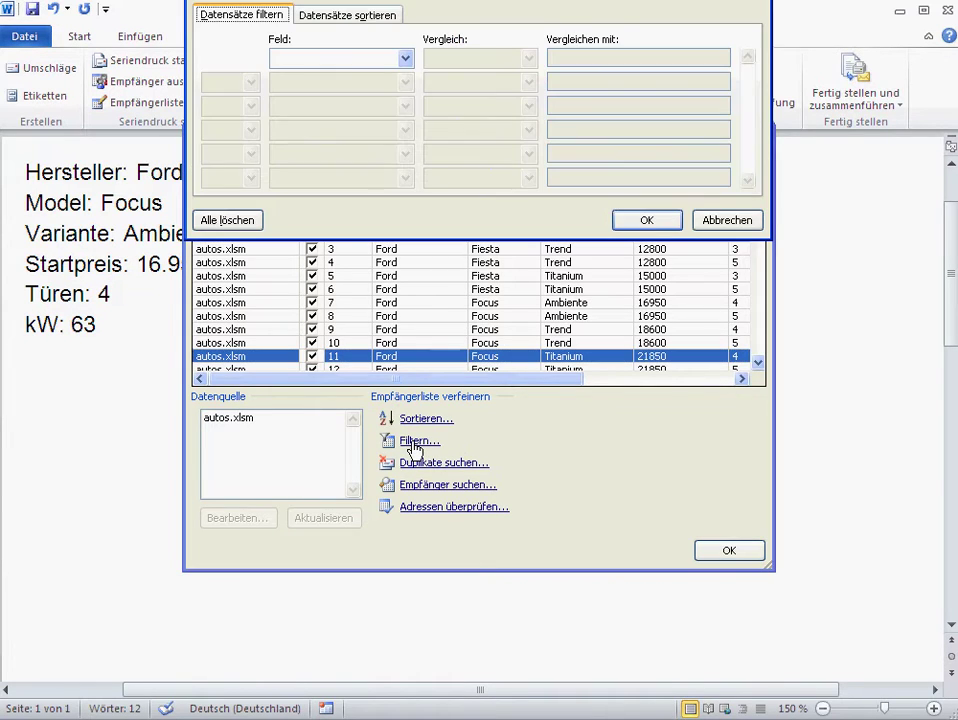
{"action": "left_click", "coordinate": [405, 60]}
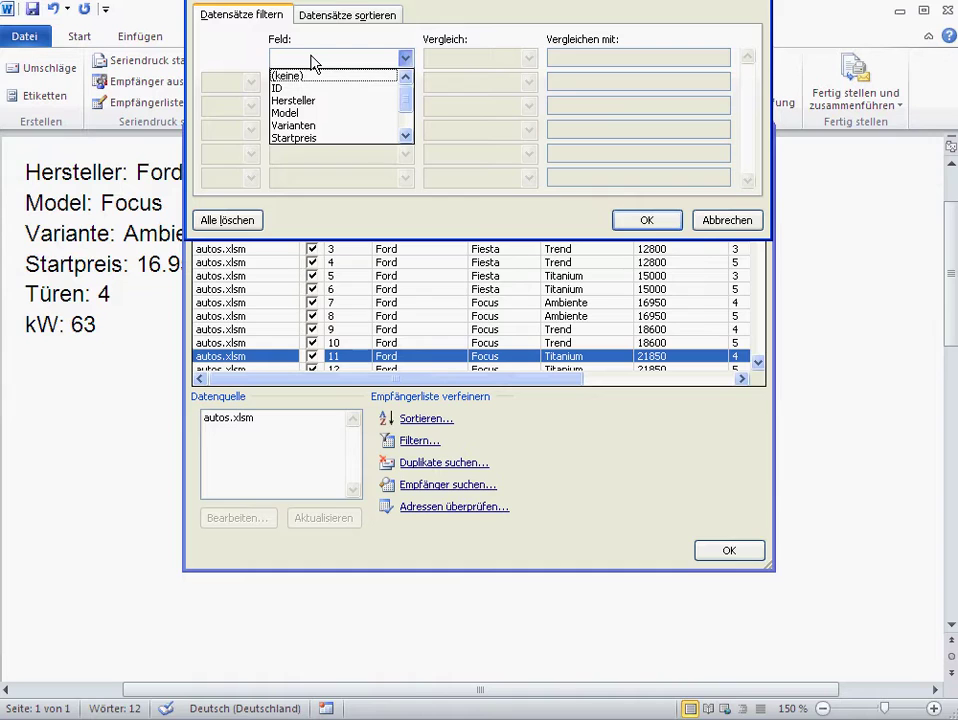
{"action": "left_click", "coordinate": [385, 139]}
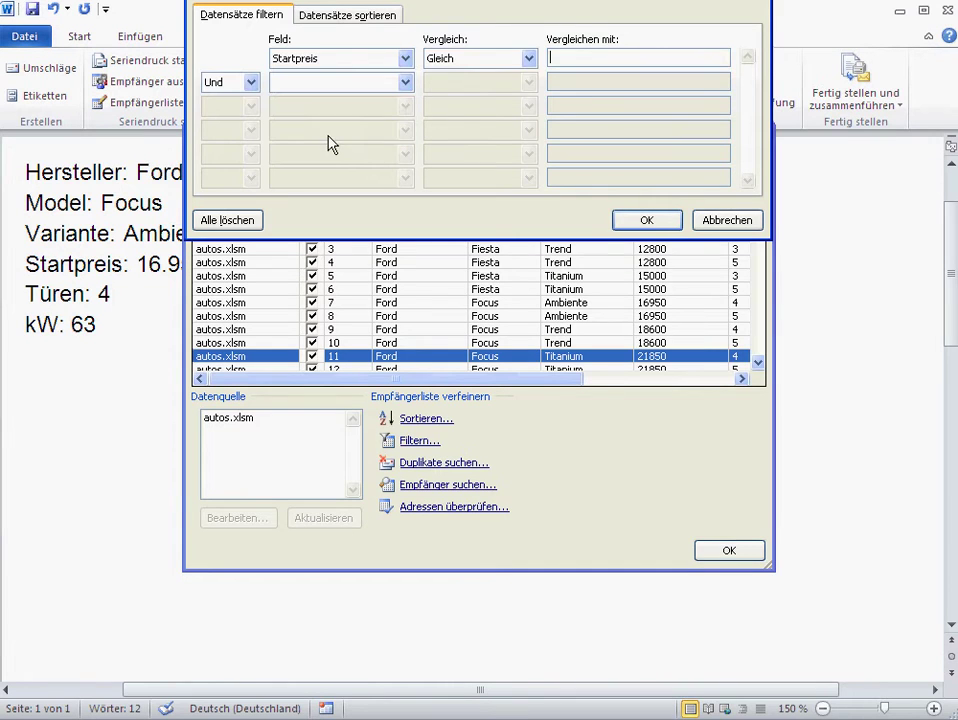
{"action": "left_click", "coordinate": [530, 60]}
{"action": "left_click", "coordinate": [497, 98]}
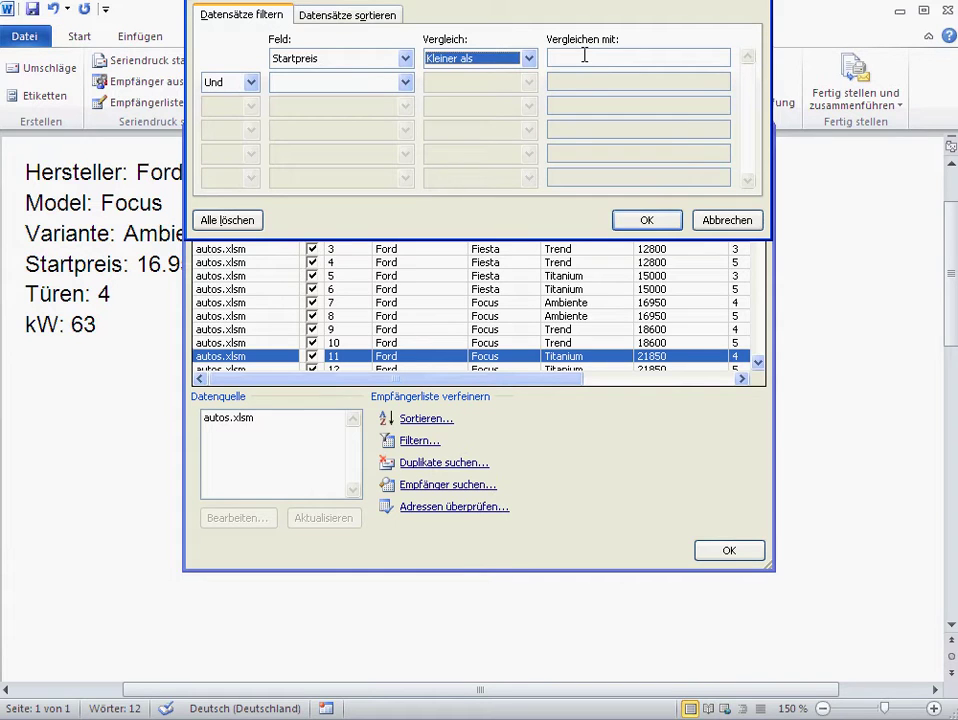
{"action": "left_click", "coordinate": [585, 57]}
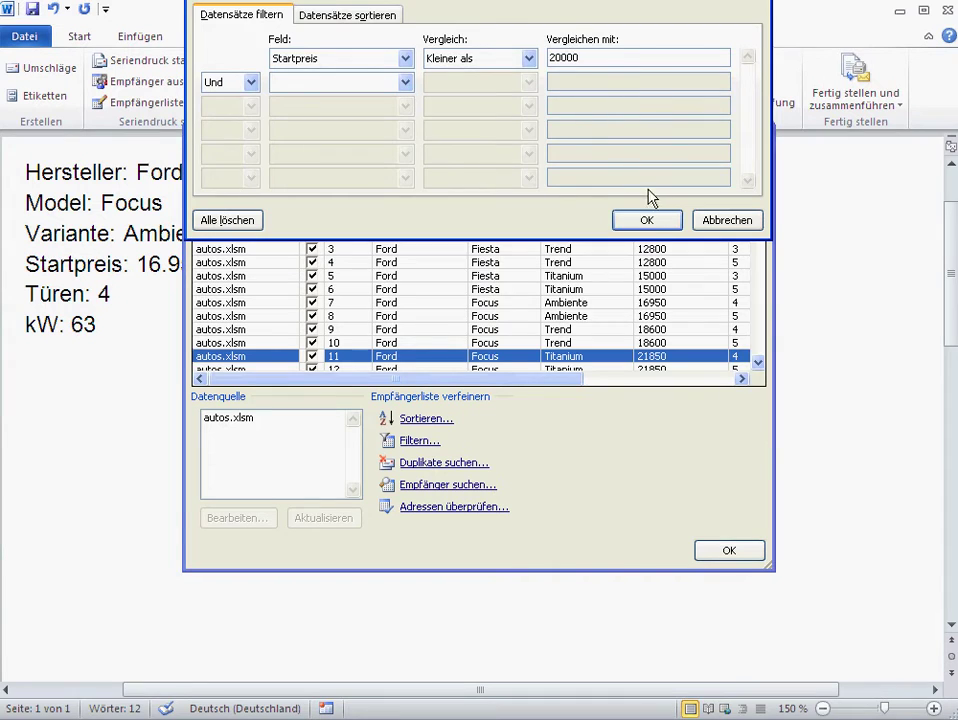
{"action": "left_click", "coordinate": [646, 220]}
{"action": "left_click", "coordinate": [728, 558]}
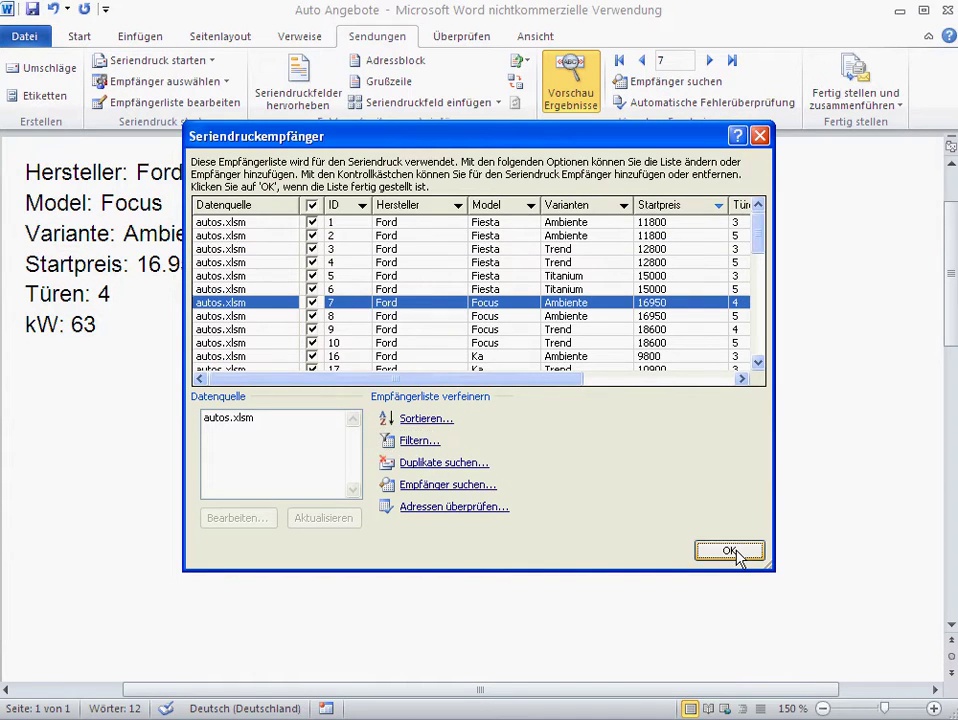
Preview the merge results from the first record through record 16, checking the starting prices against the filter.
{"action": "left_click", "coordinate": [619, 61]}
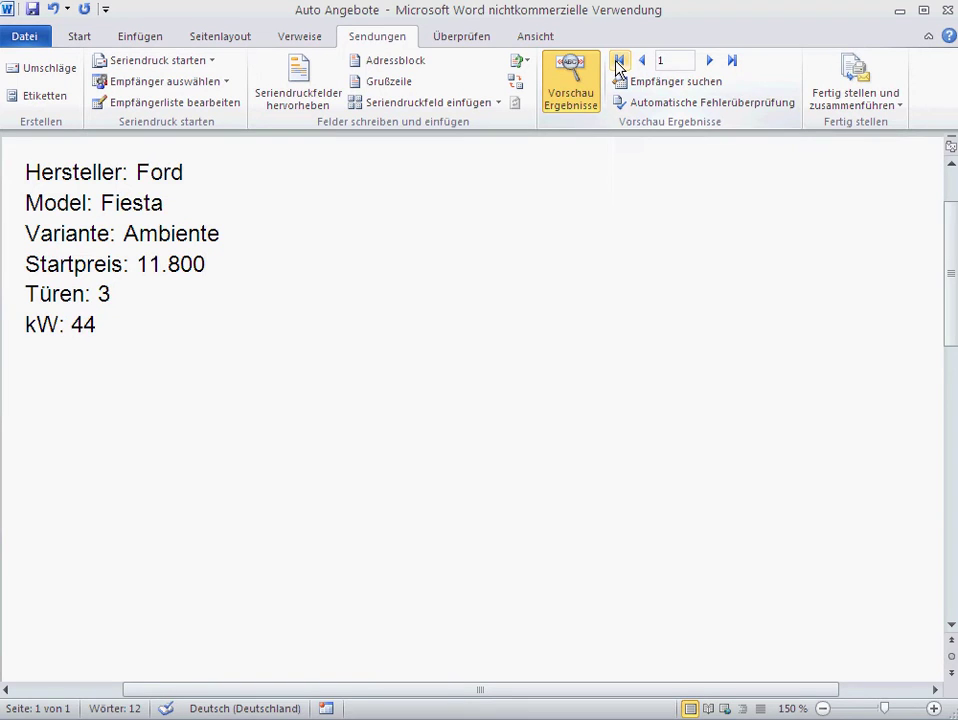
{"action": "left_click", "coordinate": [709, 61]}
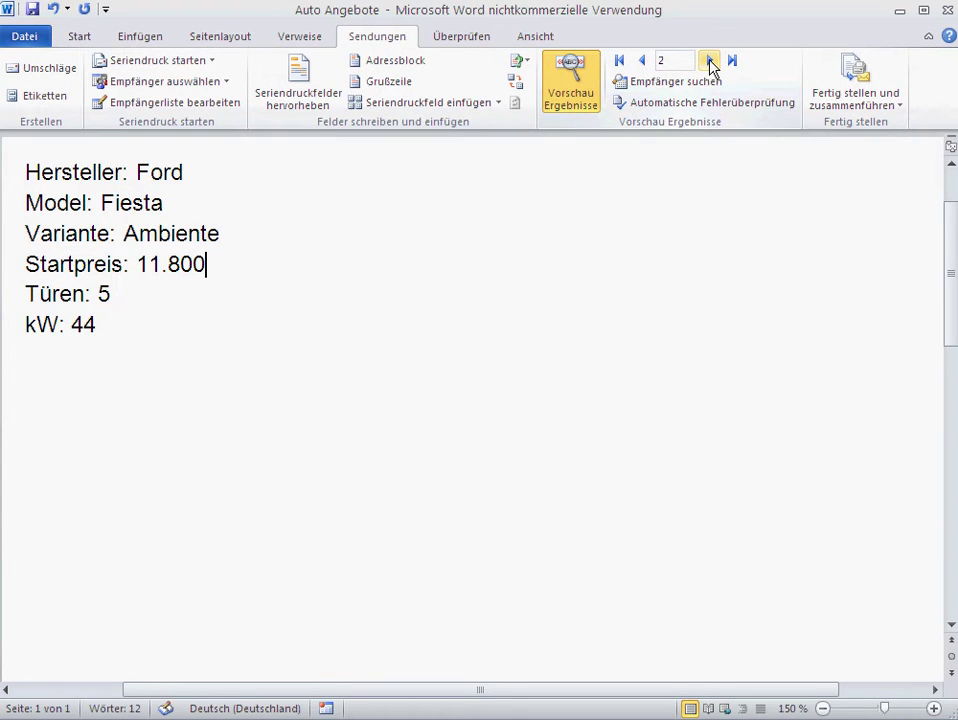
{"action": "left_click", "coordinate": [709, 61]}
{"action": "left_click", "coordinate": [709, 61]}
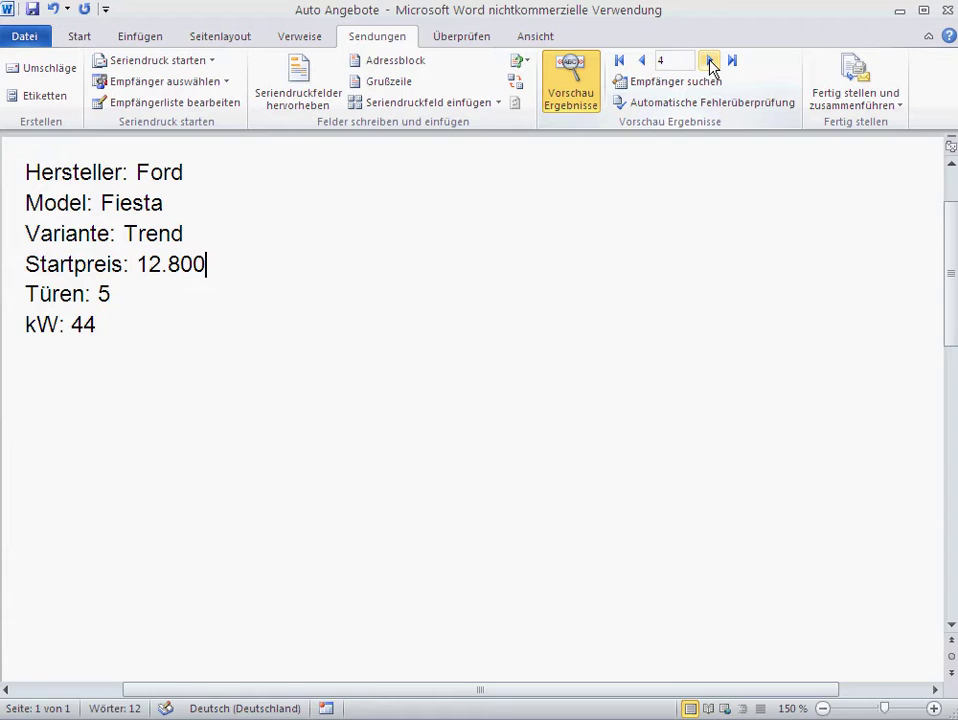
{"action": "left_click", "coordinate": [709, 61]}
{"action": "left_click", "coordinate": [709, 61]}
{"action": "left_click", "coordinate": [709, 61]}
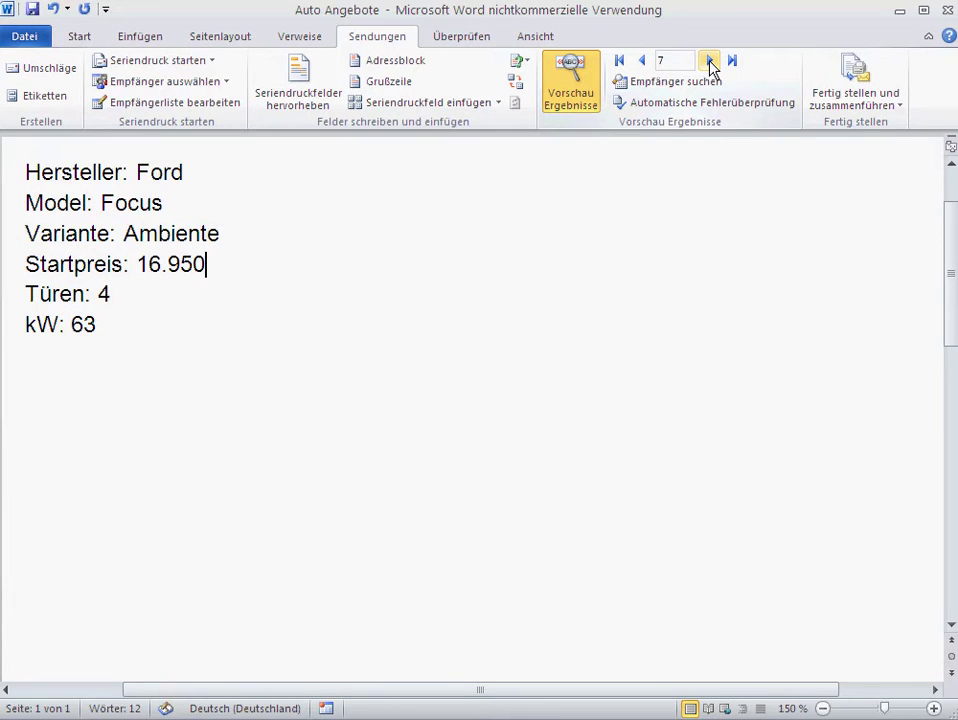
{"action": "left_click", "coordinate": [709, 61]}
{"action": "left_click", "coordinate": [709, 61]}
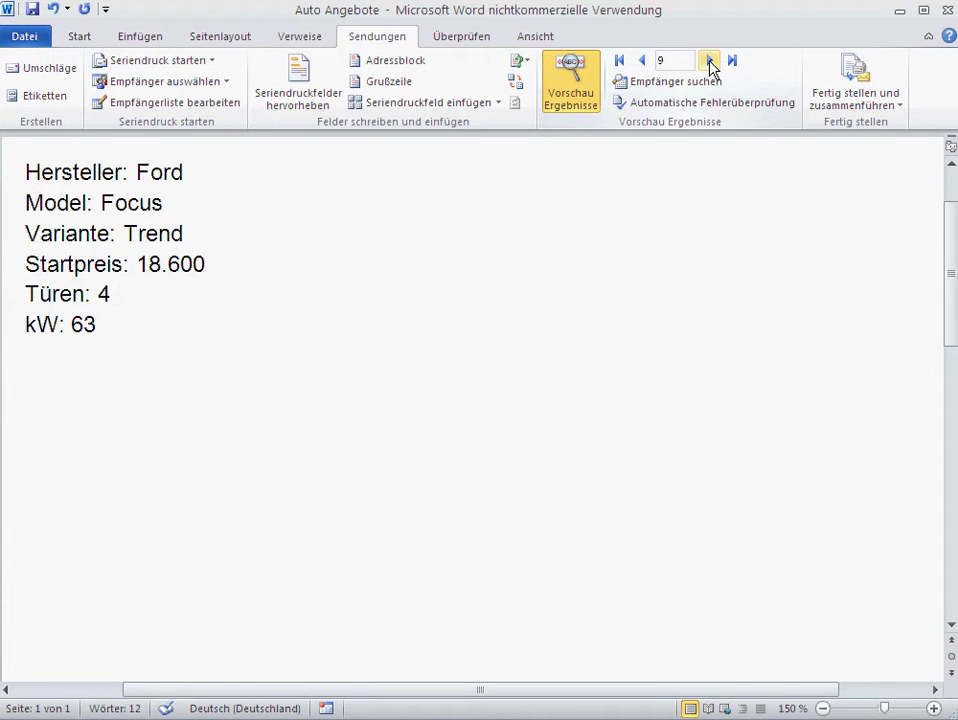
{"action": "left_click", "coordinate": [709, 61]}
{"action": "left_click", "coordinate": [709, 61]}
{"action": "left_click", "coordinate": [709, 61]}
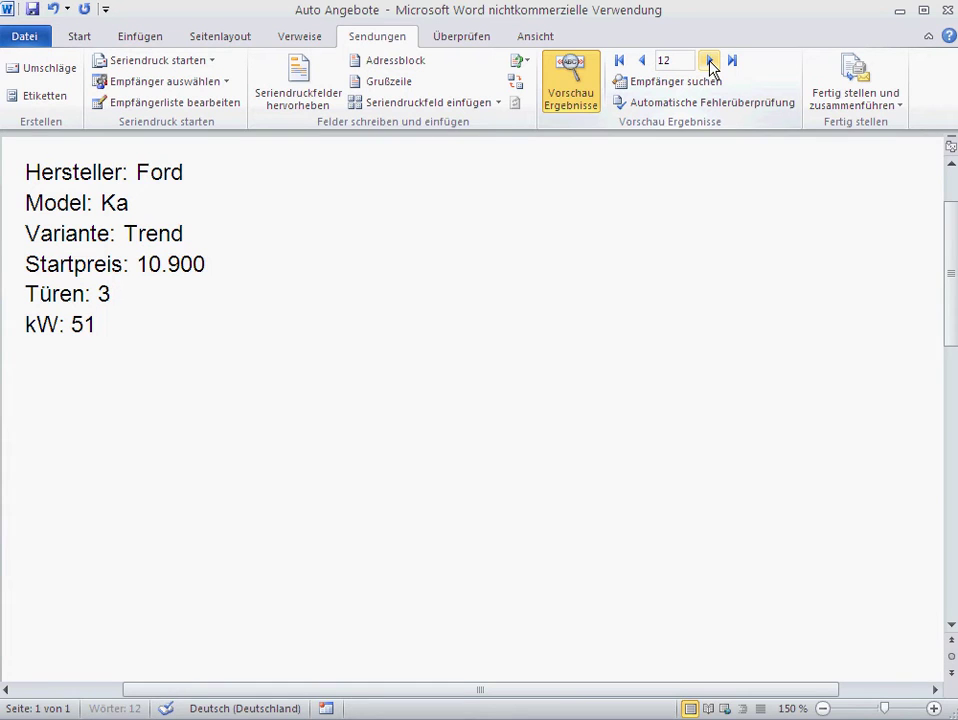
{"action": "left_click", "coordinate": [709, 61]}
{"action": "left_click", "coordinate": [709, 61]}
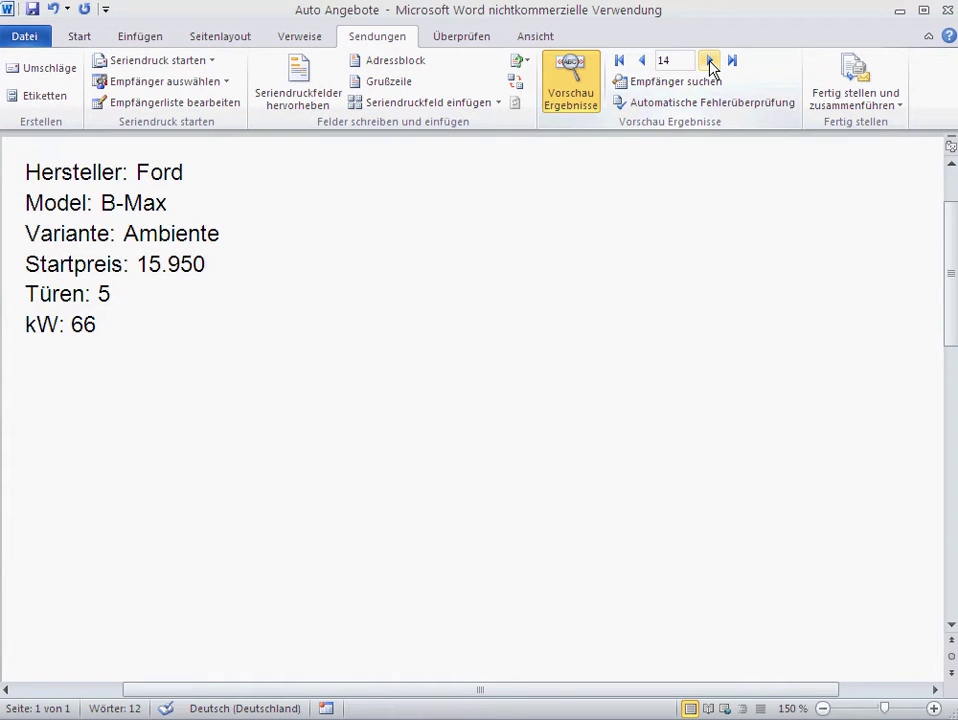
{"action": "left_click", "coordinate": [709, 61]}
{"action": "left_click", "coordinate": [709, 61]}
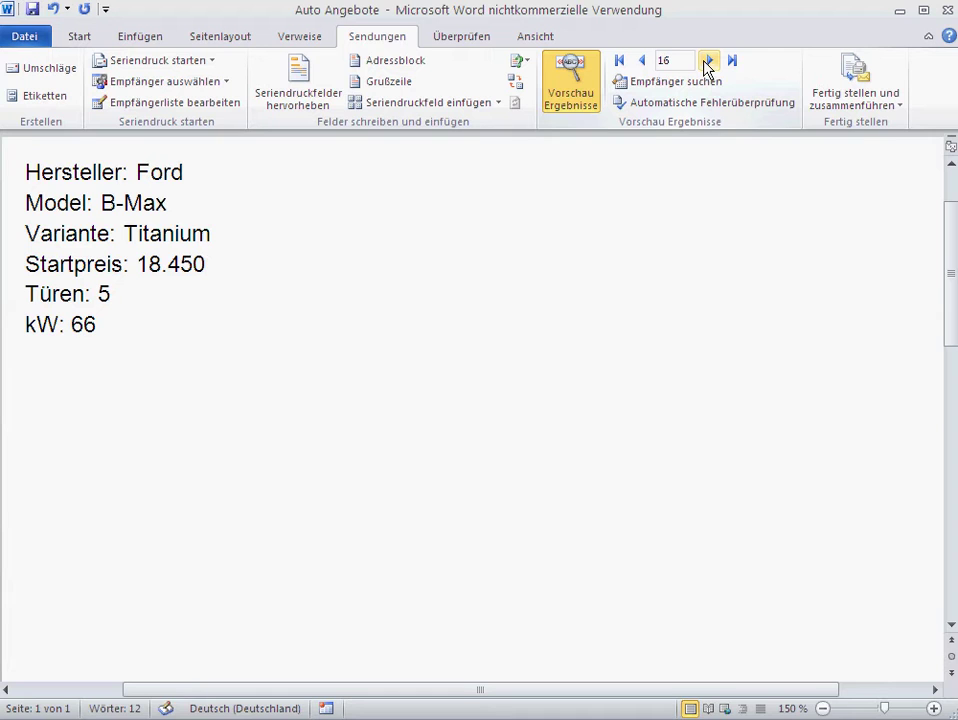
Merge all records filtered by starting price into a new, individually editable document and view it in a maximized window.
{"action": "left_click", "coordinate": [894, 108]}
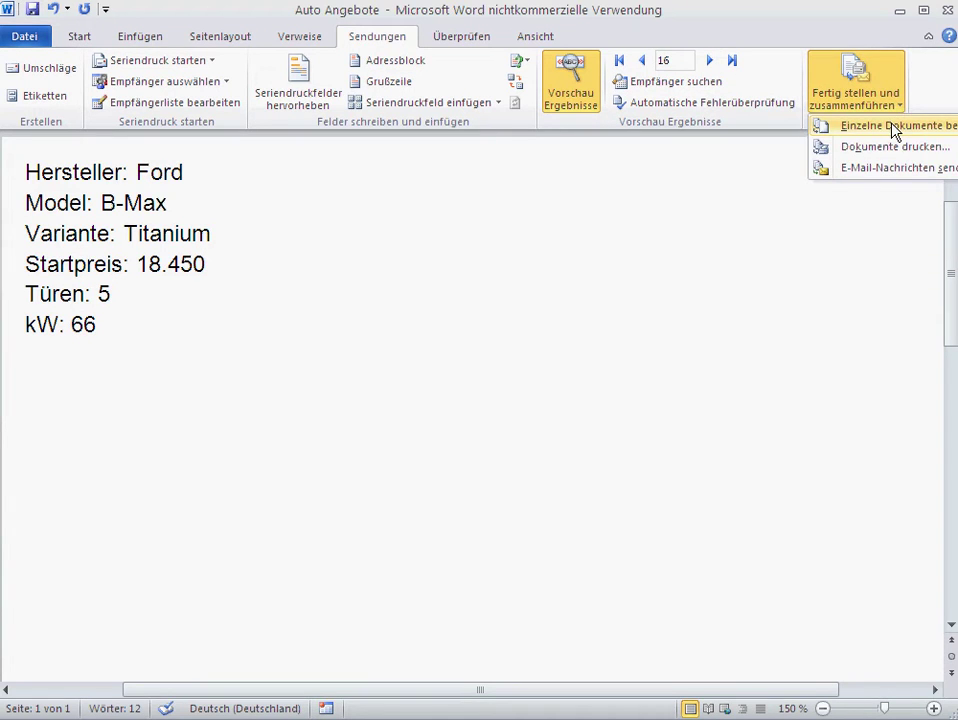
{"action": "left_click", "coordinate": [893, 127]}
{"action": "left_click", "coordinate": [468, 405]}
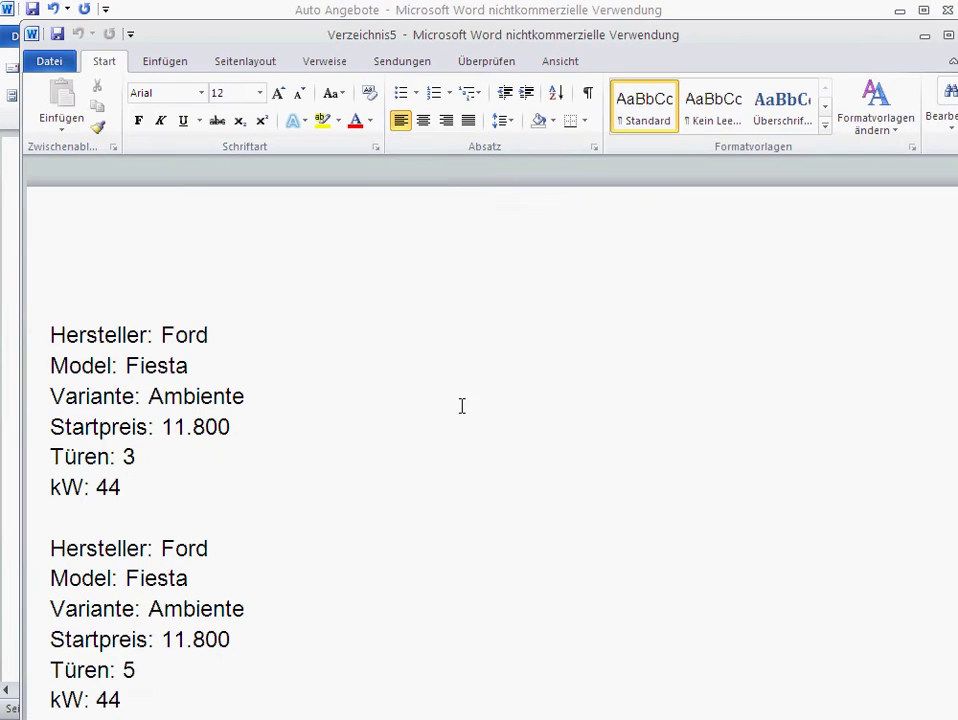
{"action": "double_click", "coordinate": [353, 35]}
Read through the merged Fiesta, Focus, Ka and B-Max listings, and close the merged document without saving.
{"action": "scroll", "coordinate": [441, 230], "scroll_direction": "down", "scroll_amount": 3}
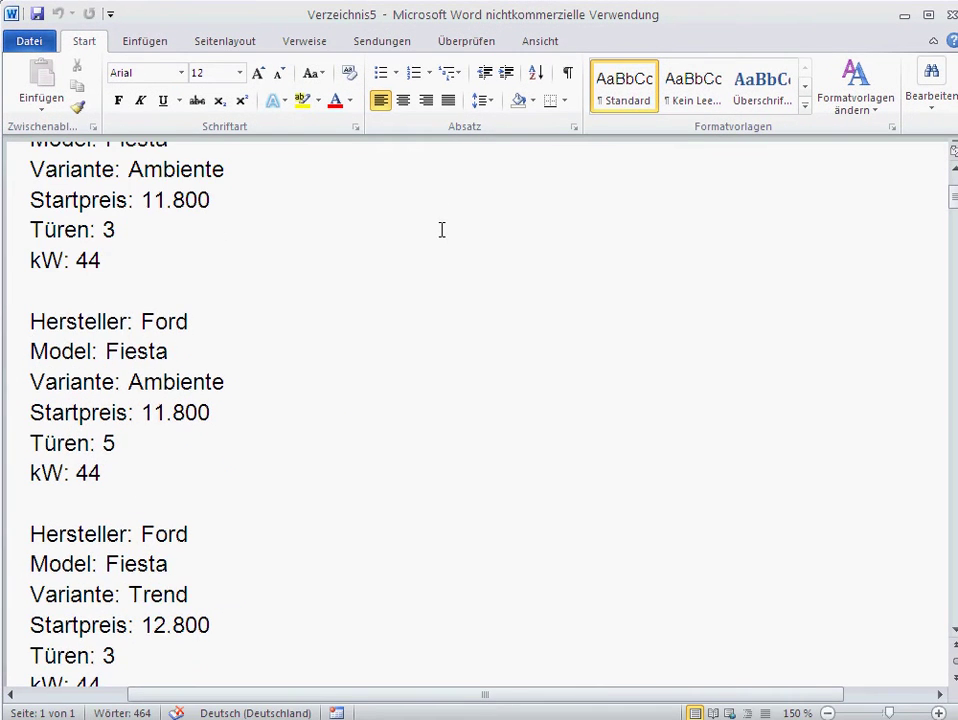
{"action": "scroll", "coordinate": [441, 230], "scroll_direction": "down", "scroll_amount": 12}
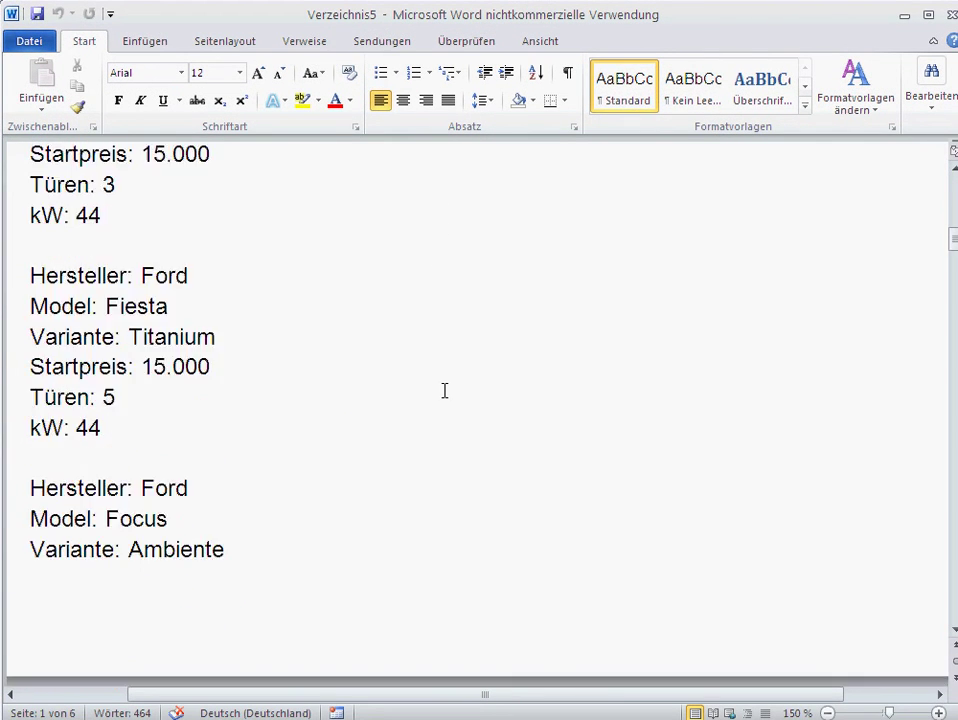
{"action": "scroll", "coordinate": [445, 390], "scroll_direction": "down", "scroll_amount": 4}
{"action": "scroll", "coordinate": [444, 393], "scroll_direction": "down", "scroll_amount": 20}
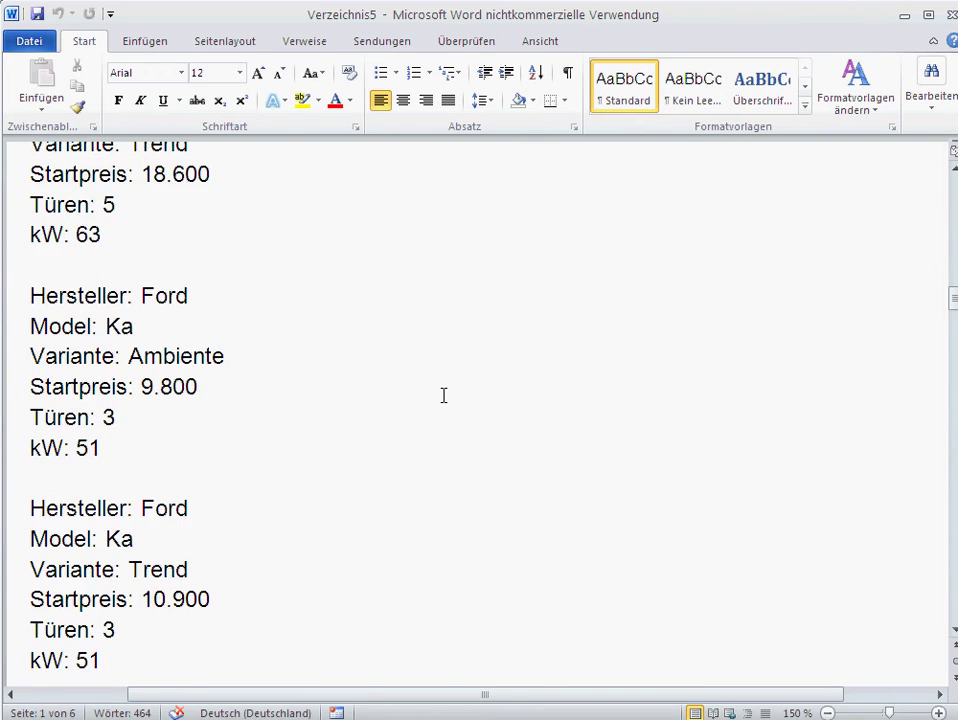
{"action": "scroll", "coordinate": [440, 400], "scroll_direction": "down", "scroll_amount": 6}
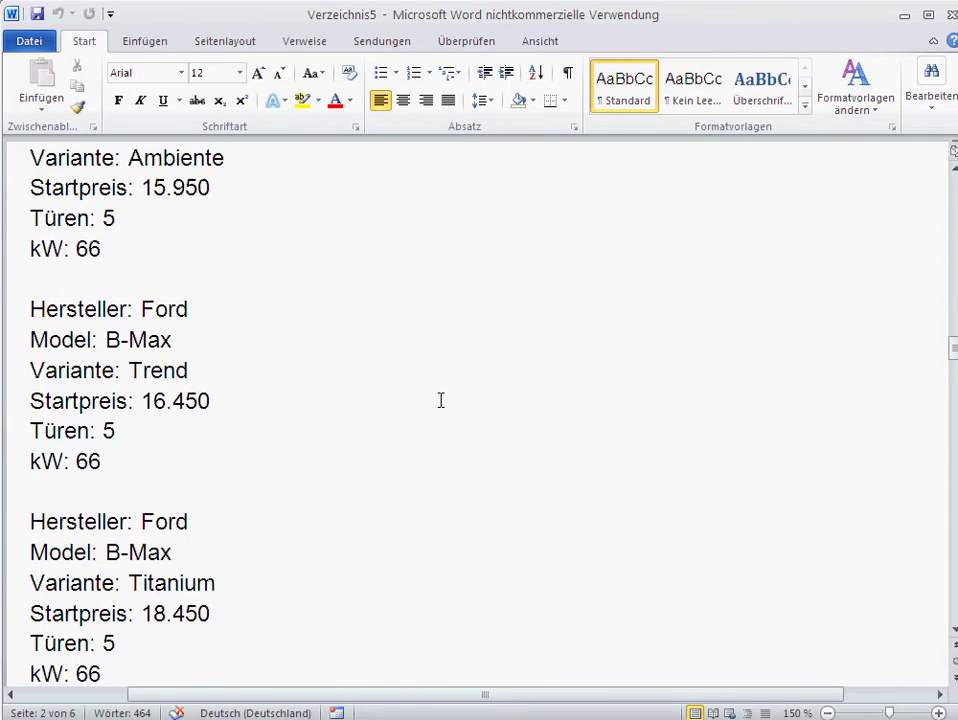
{"action": "left_click", "coordinate": [950, 14]}
{"action": "left_click", "coordinate": [546, 420]}
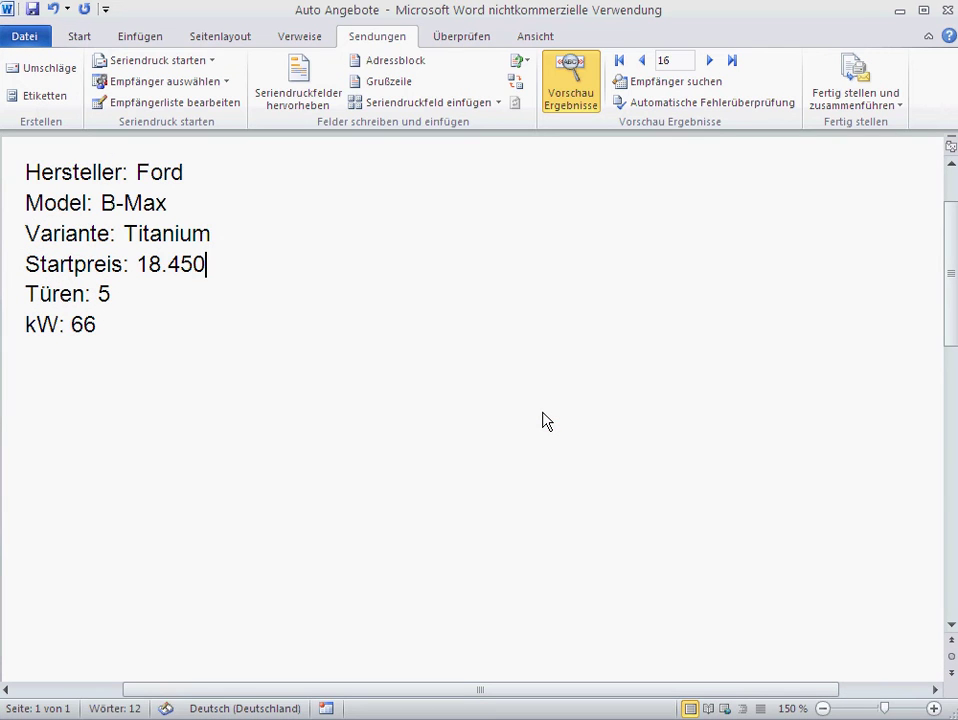
Add a second recipient filter condition, joined with Und, requiring Hersteller to equal (Gleich) Ford, and apply the list.
{"action": "left_click", "coordinate": [193, 104]}
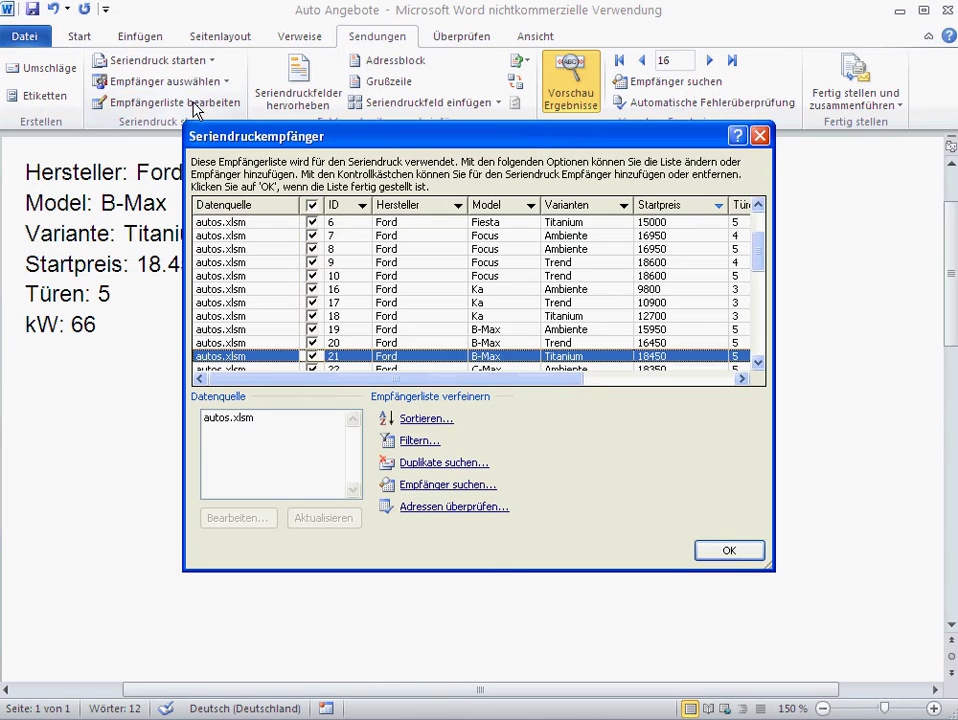
{"action": "left_click", "coordinate": [421, 441]}
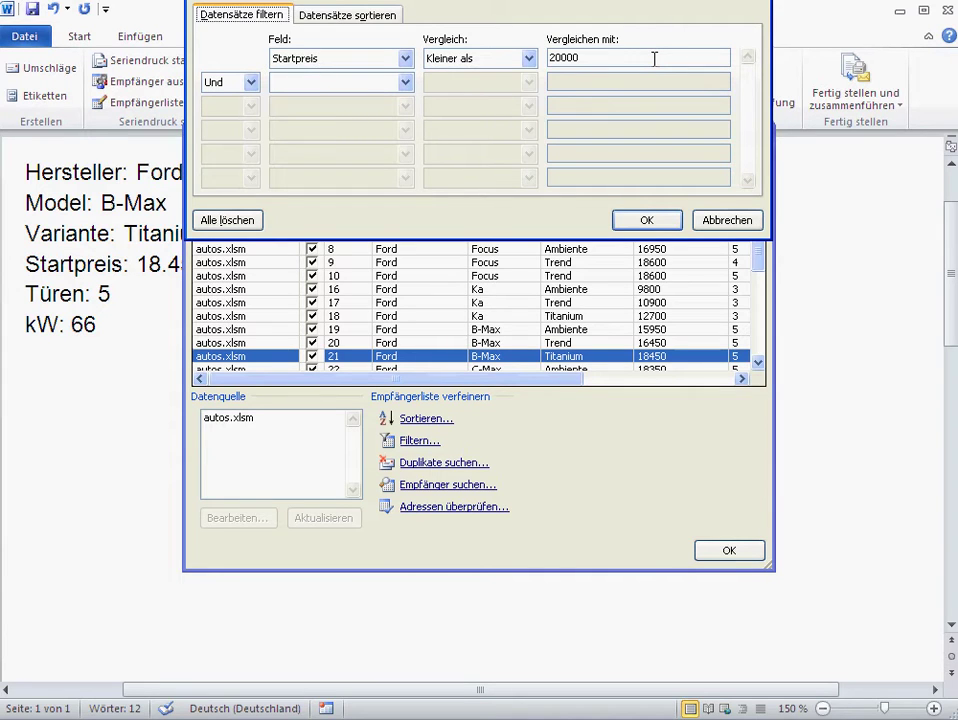
{"action": "left_click", "coordinate": [404, 82]}
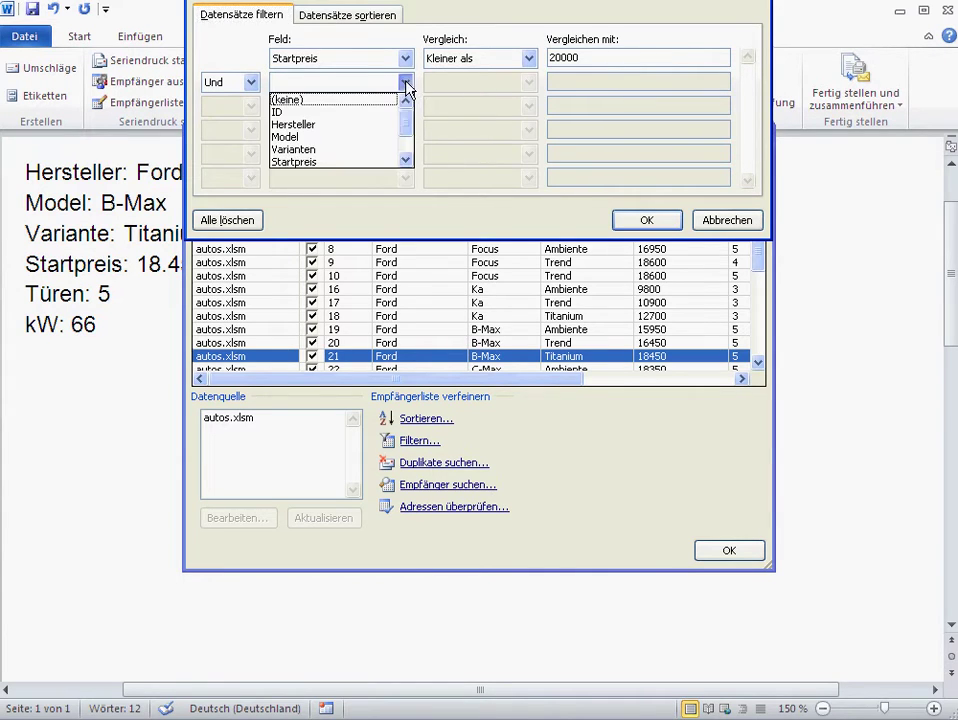
{"action": "left_click", "coordinate": [374, 124]}
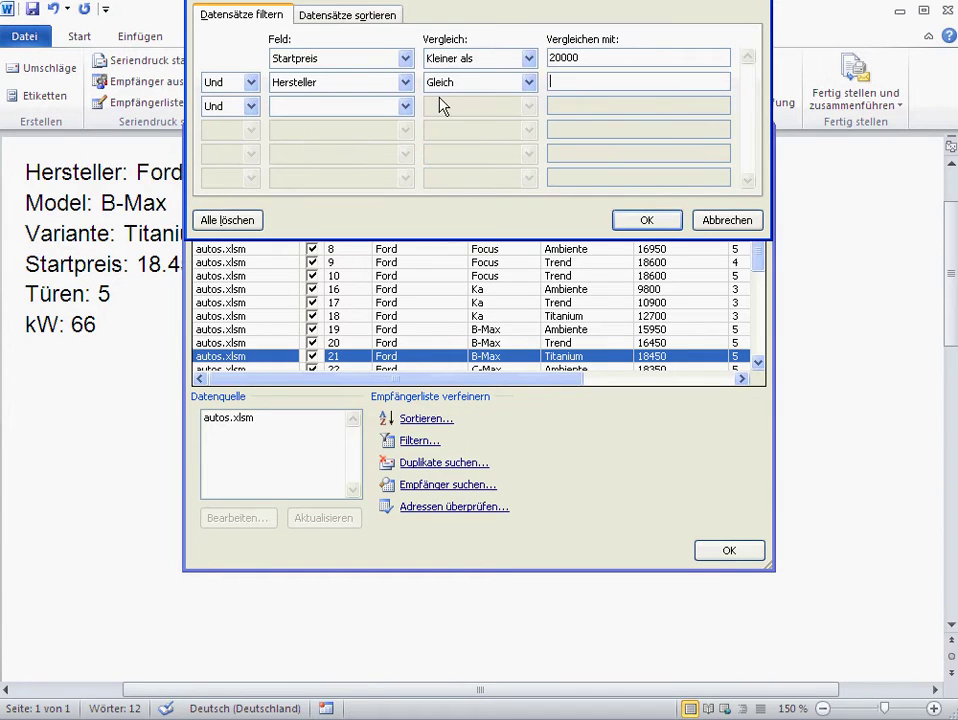
{"action": "left_click", "coordinate": [579, 86]}
{"action": "type", "text": "Ford"}
{"action": "left_click", "coordinate": [668, 222]}
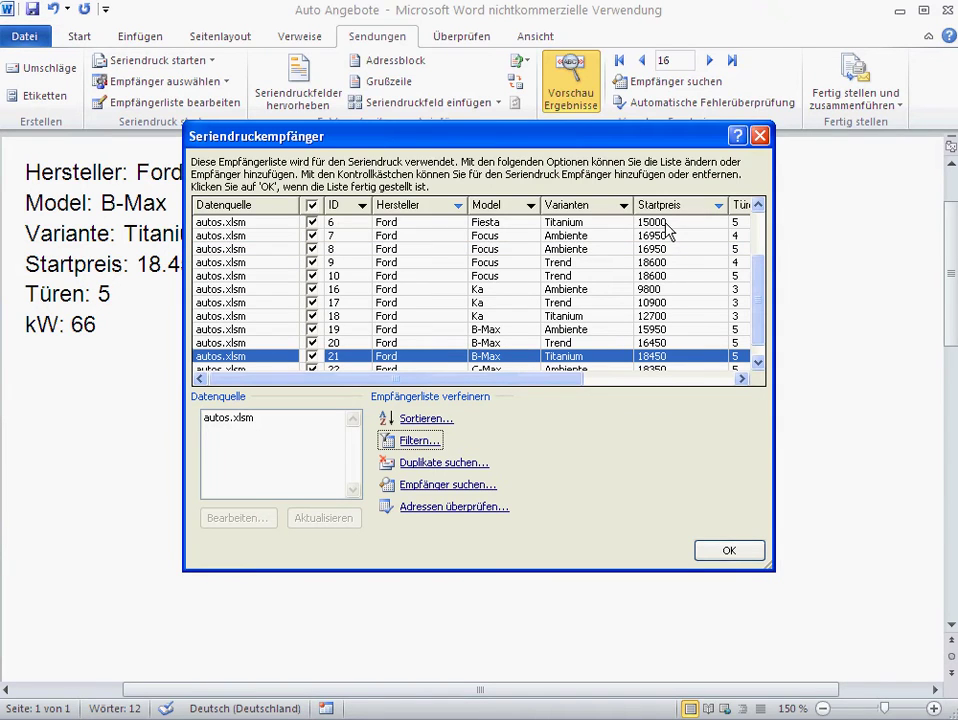
{"action": "left_click", "coordinate": [736, 551]}
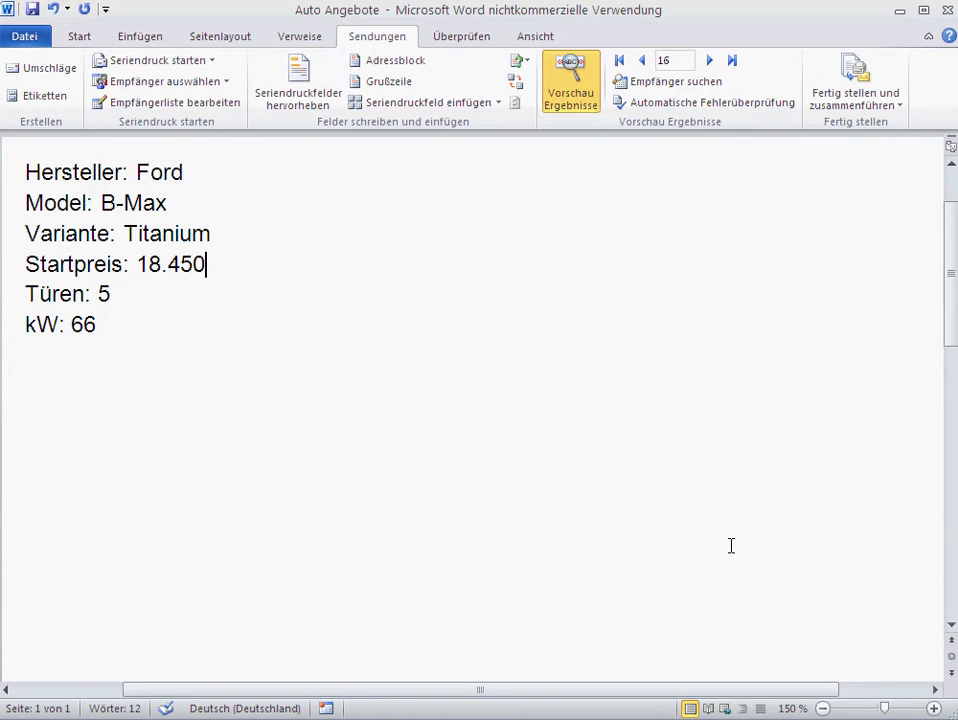
Merge all records matching both the price and manufacturer conditions into a new document.
{"action": "left_click", "coordinate": [852, 104]}
{"action": "left_click", "coordinate": [856, 126]}
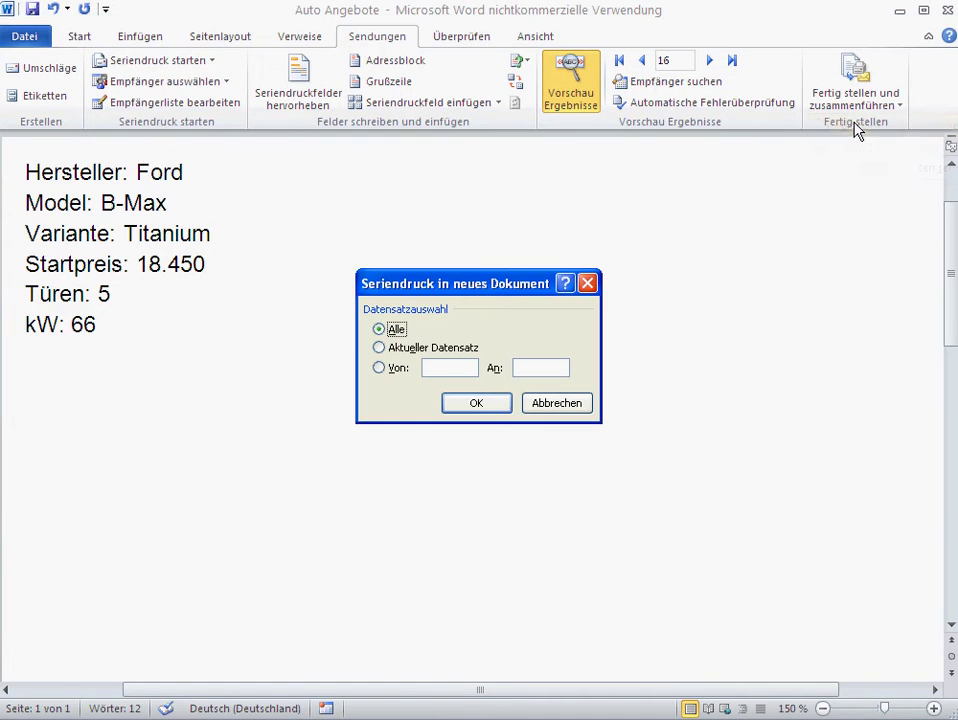
{"action": "left_click", "coordinate": [477, 403]}
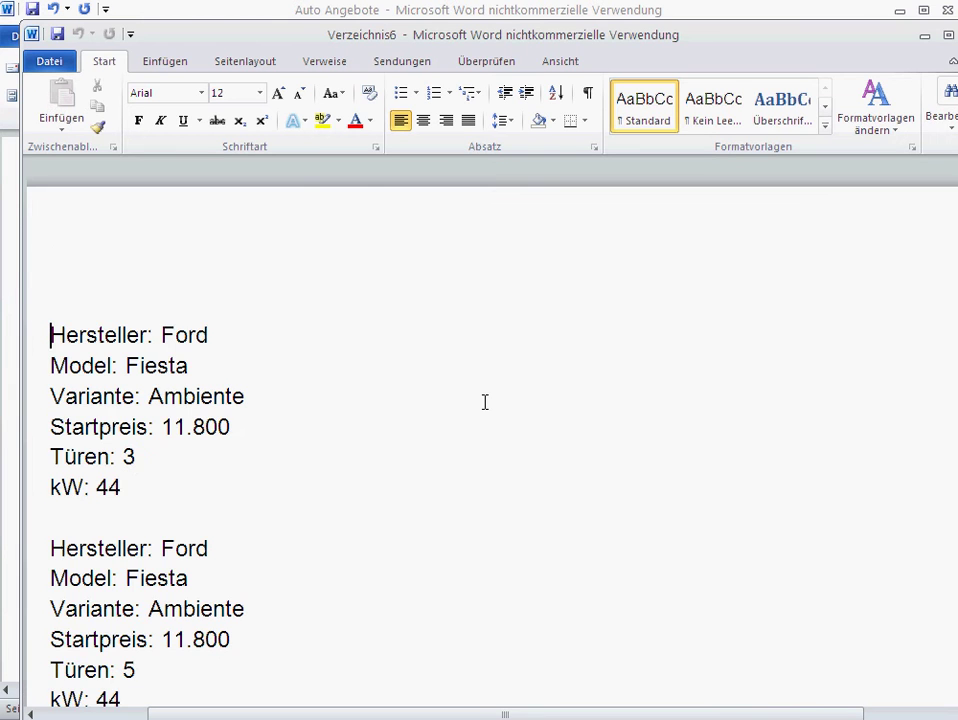
Read through the merged Ford listings from Fiesta to Ka, and close the merged document without saving.
{"action": "scroll", "coordinate": [486, 400], "scroll_direction": "down", "scroll_amount": 4}
{"action": "scroll", "coordinate": [487, 398], "scroll_direction": "down", "scroll_amount": 10}
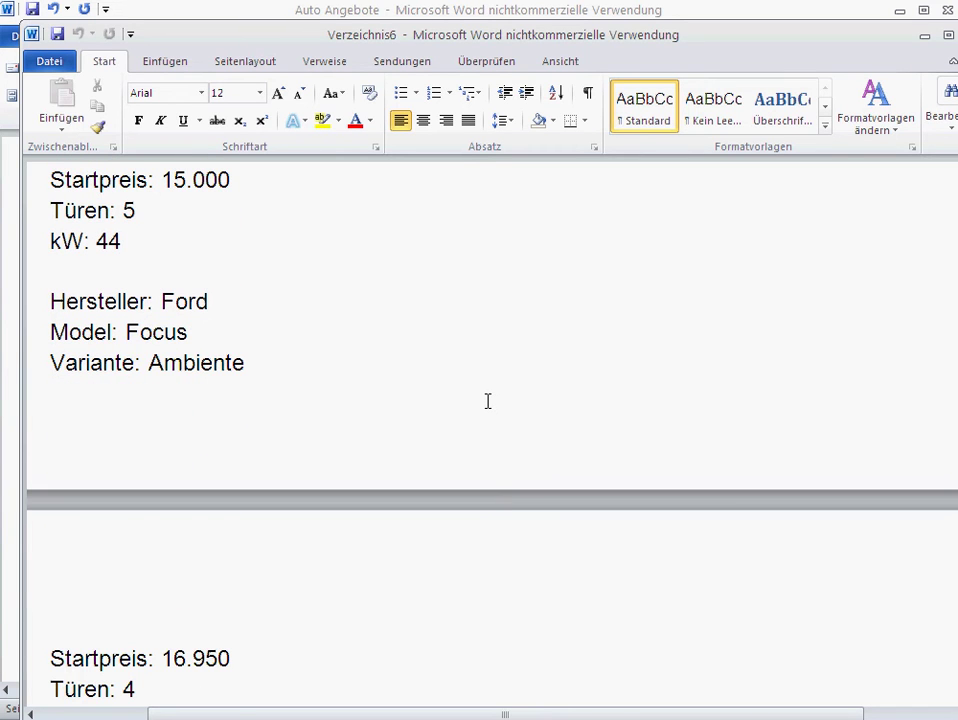
{"action": "scroll", "coordinate": [487, 401], "scroll_direction": "down", "scroll_amount": 5}
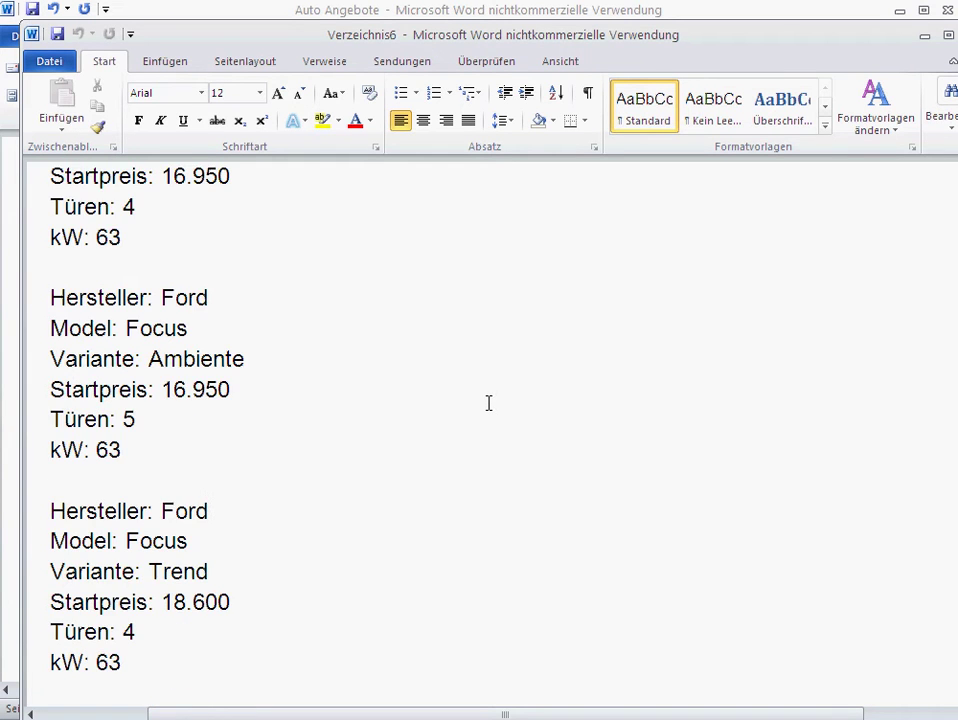
{"action": "scroll", "coordinate": [488, 403], "scroll_direction": "down", "scroll_amount": 3}
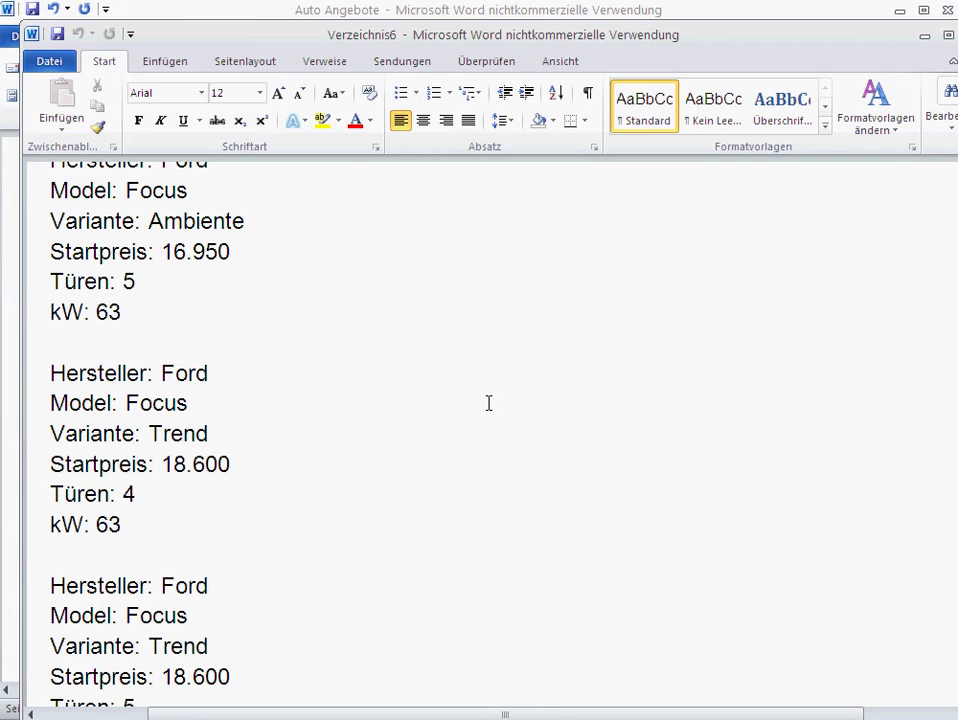
{"action": "scroll", "coordinate": [488, 403], "scroll_direction": "down", "scroll_amount": 4}
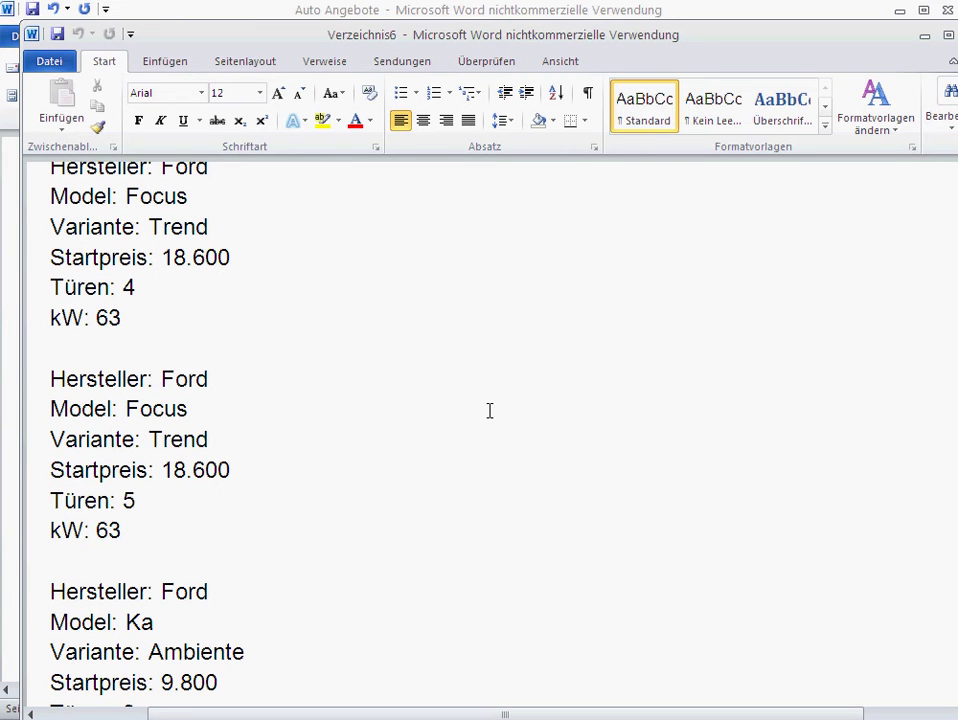
{"action": "double_click", "coordinate": [310, 36]}
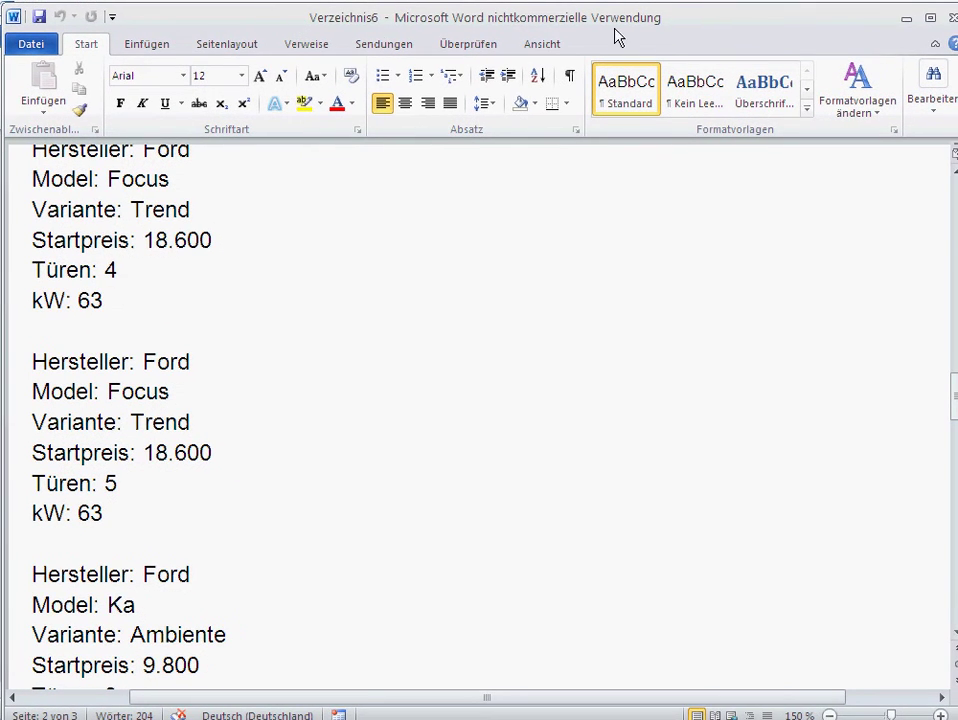
{"action": "left_click", "coordinate": [950, 15]}
{"action": "left_click", "coordinate": [575, 419]}
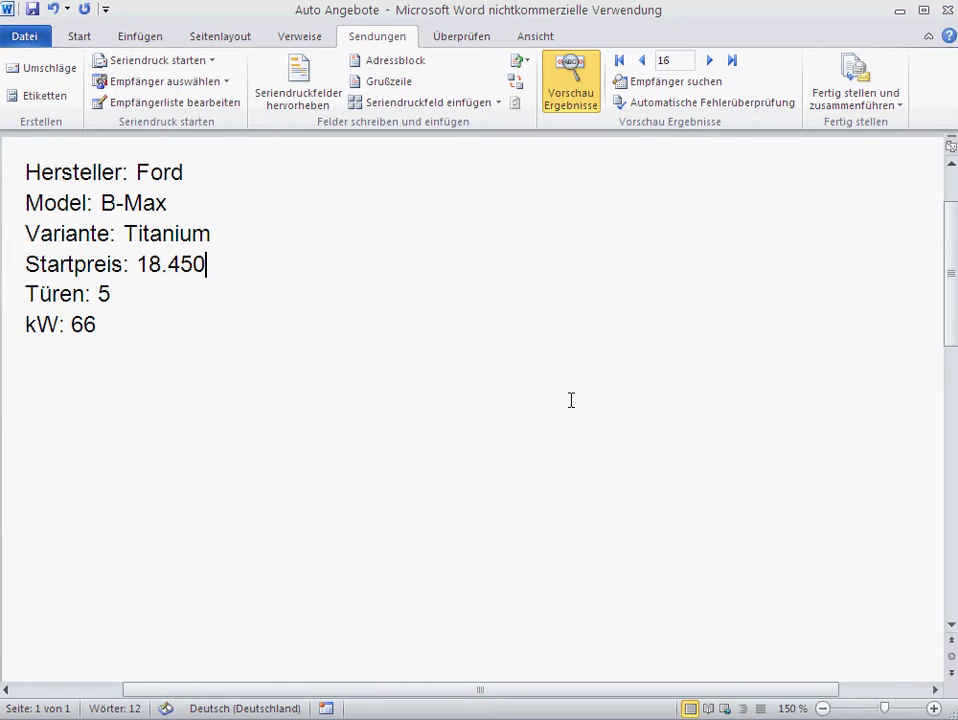
Add a third recipient filter condition, joined with Und, requiring Model to equal (Gleich) Focus, and apply the list.
{"action": "left_click", "coordinate": [213, 104]}
{"action": "left_click", "coordinate": [410, 441]}
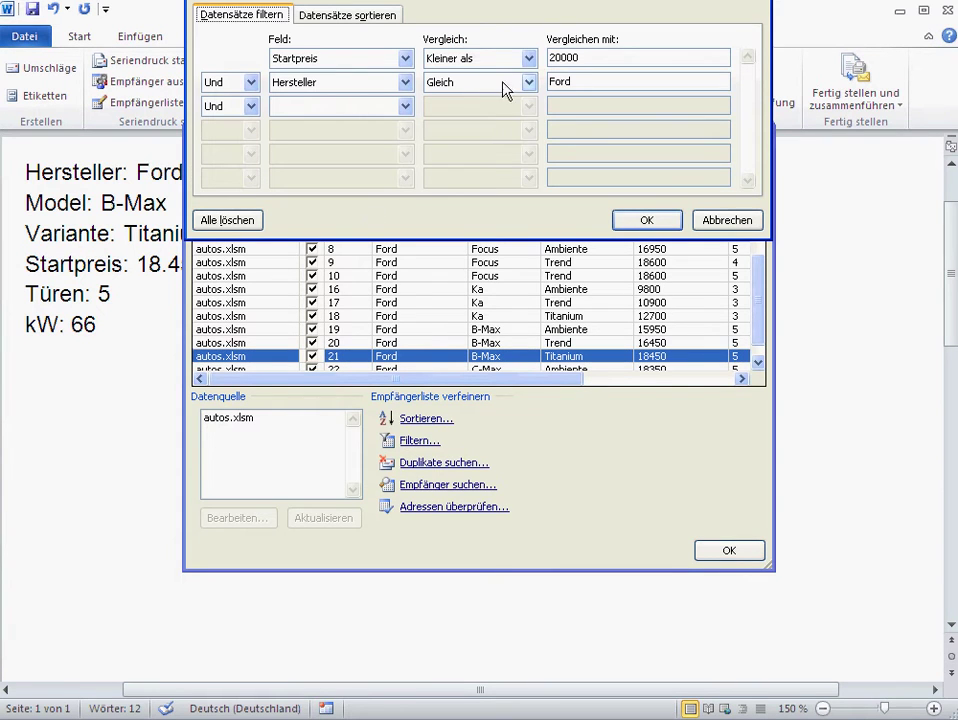
{"action": "left_click", "coordinate": [405, 108]}
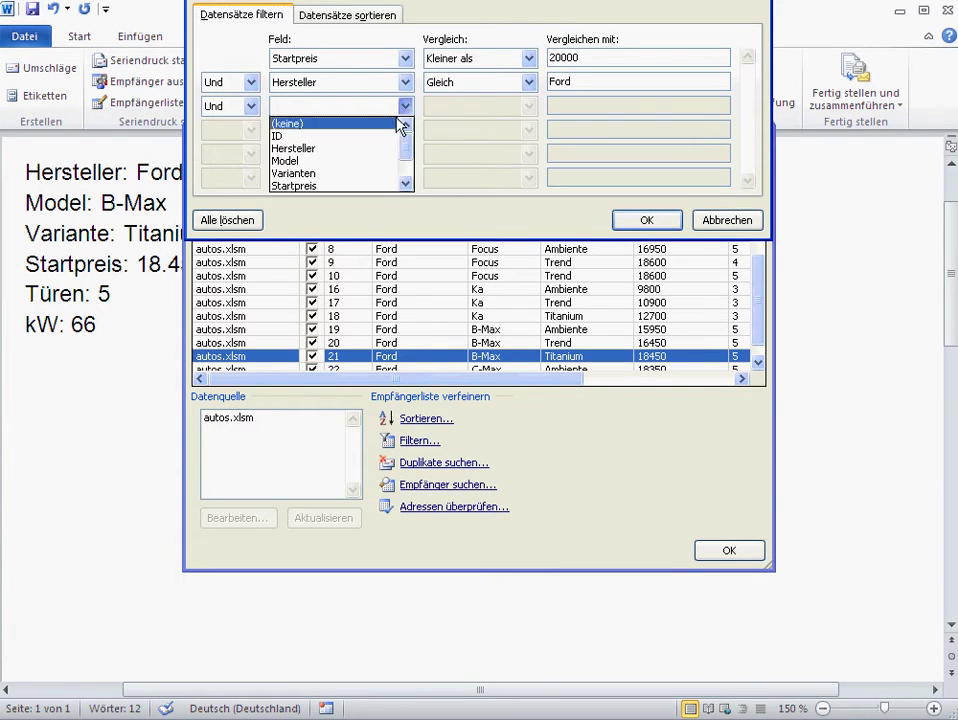
{"action": "left_click", "coordinate": [372, 152]}
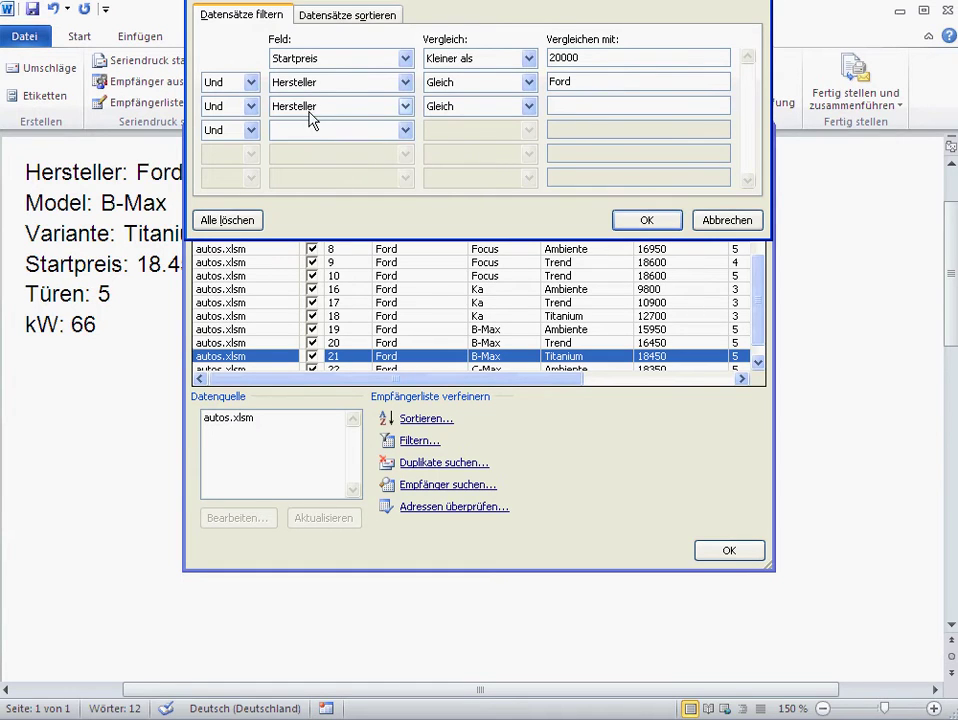
{"action": "left_click", "coordinate": [405, 106]}
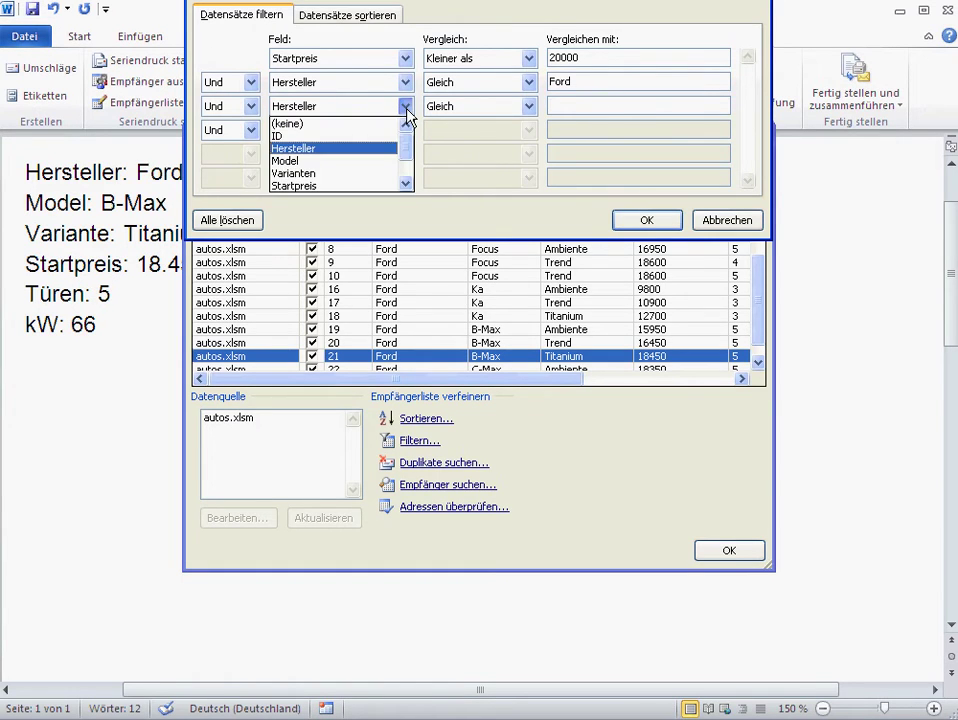
{"action": "left_click", "coordinate": [370, 162]}
{"action": "type", "text": "Focus"}
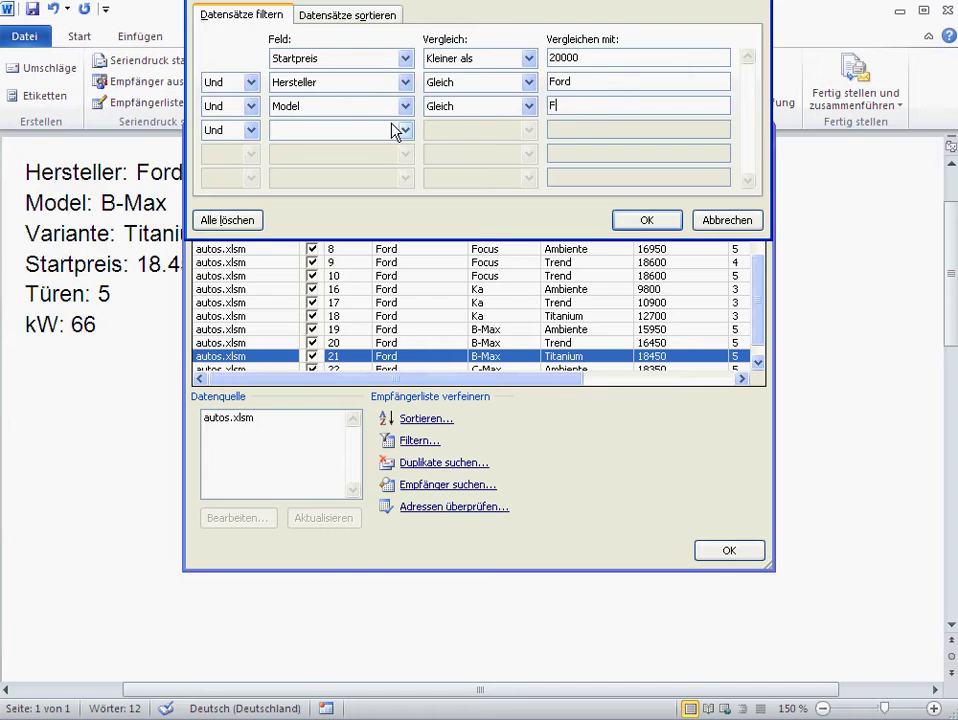
{"action": "left_click", "coordinate": [630, 221]}
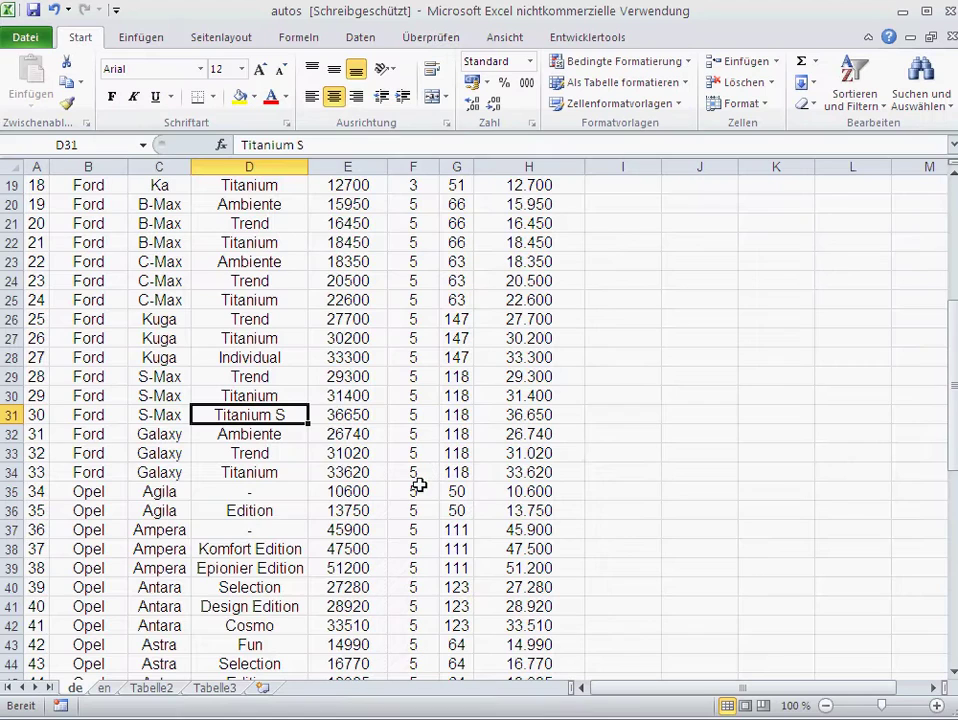
{"action": "scroll", "coordinate": [434, 440], "scroll_direction": "down", "scroll_amount": 13}
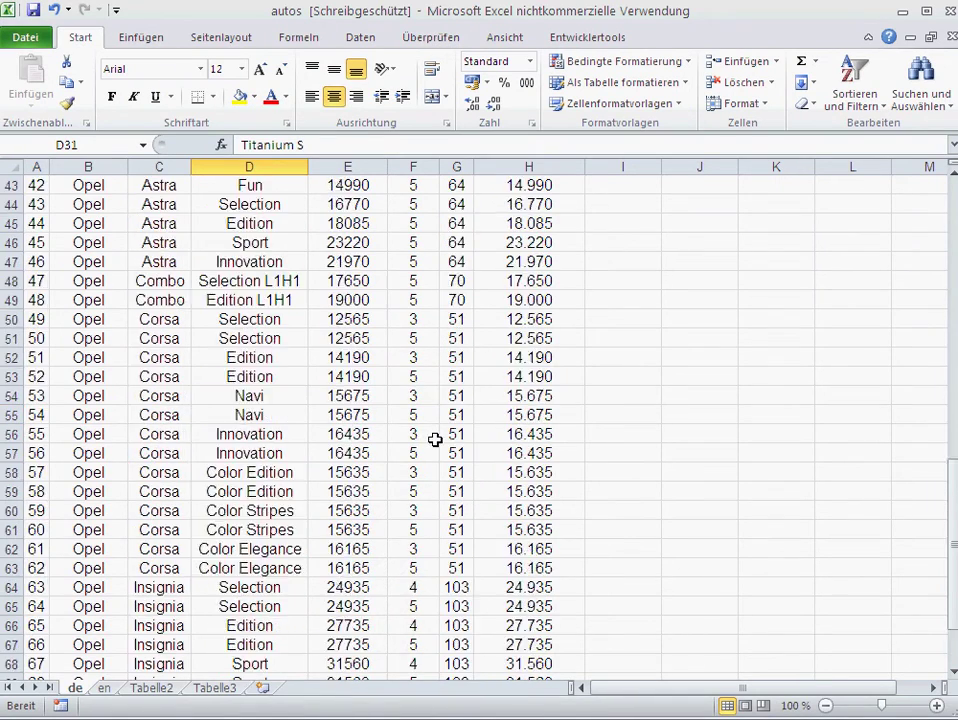
{"action": "scroll", "coordinate": [436, 447], "scroll_direction": "down", "scroll_amount": 2}
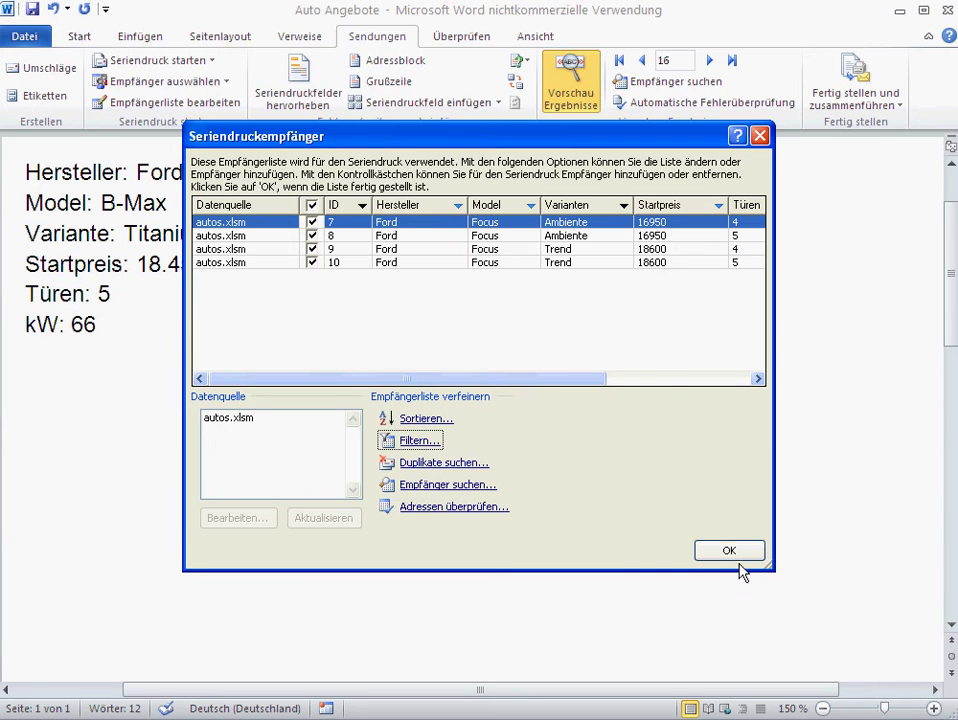
{"action": "left_click", "coordinate": [735, 549]}
Merge all records matching the price, manufacturer and model conditions into a new document.
{"action": "left_click", "coordinate": [895, 104]}
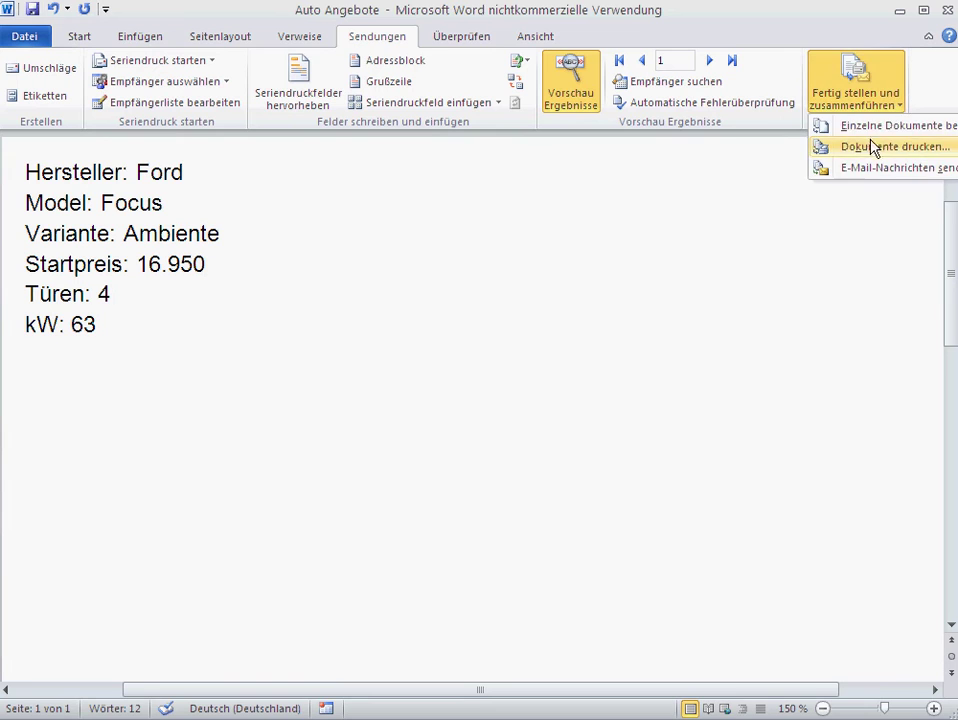
{"action": "left_click", "coordinate": [870, 127]}
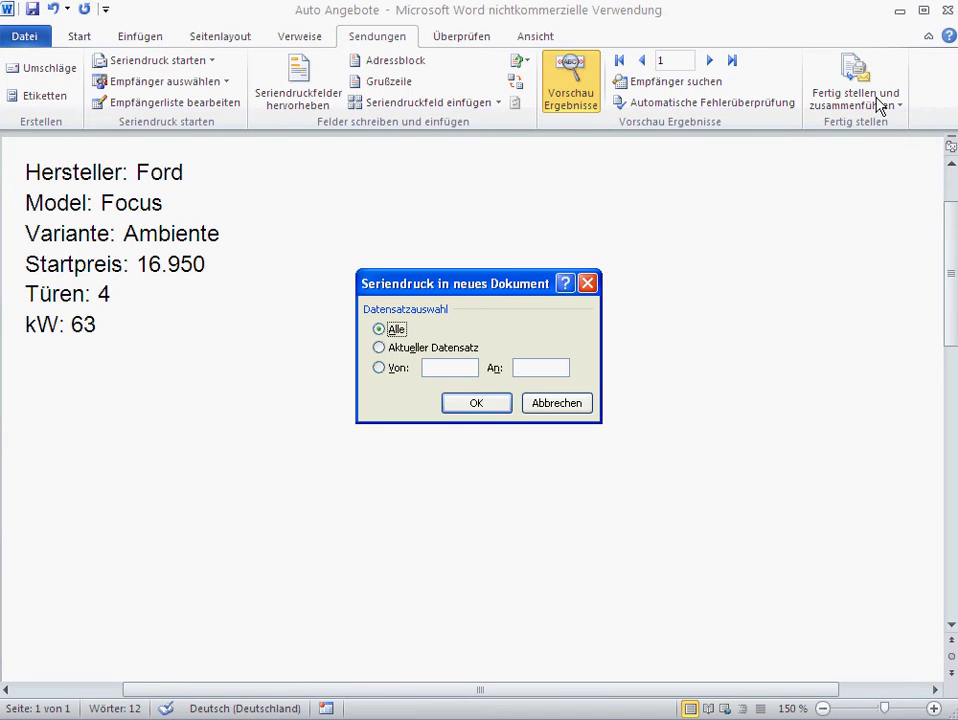
{"action": "left_click", "coordinate": [491, 407]}
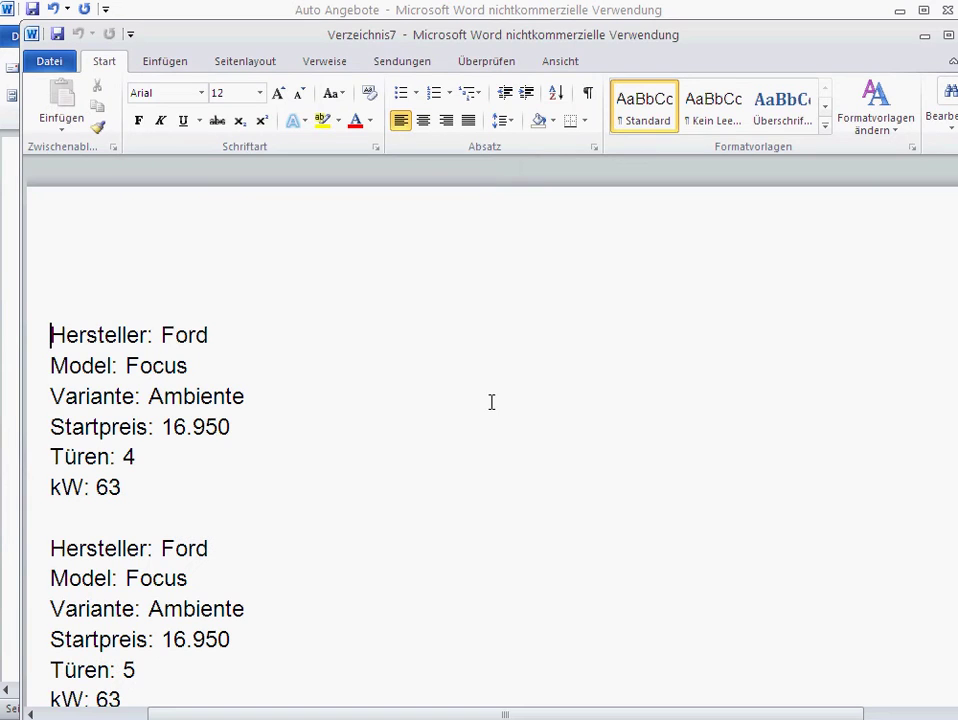
Read through the merged Ford Focus listings, and close the merged document without saving.
{"action": "scroll", "coordinate": [491, 400], "scroll_direction": "down", "scroll_amount": 8}
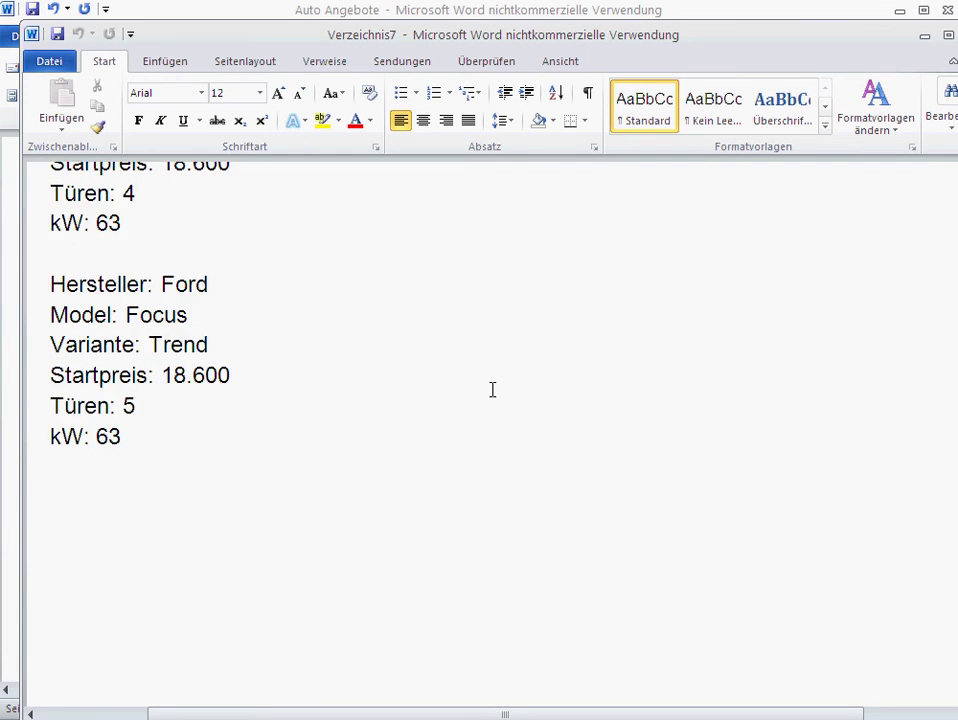
{"action": "scroll", "coordinate": [492, 389], "scroll_direction": "up", "scroll_amount": 10}
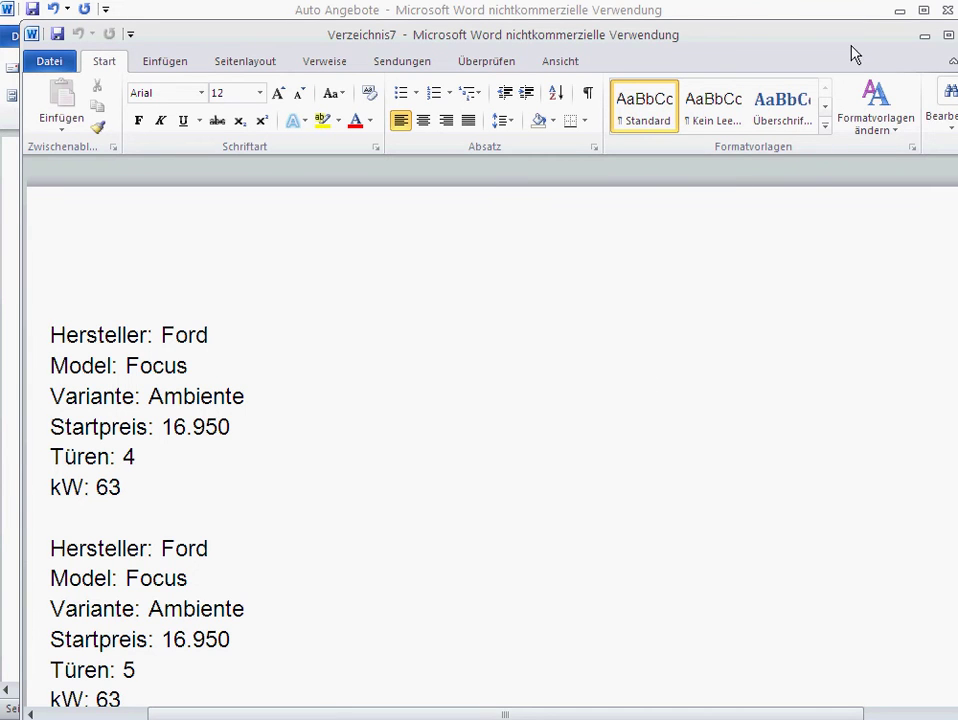
{"action": "double_click", "coordinate": [821, 33]}
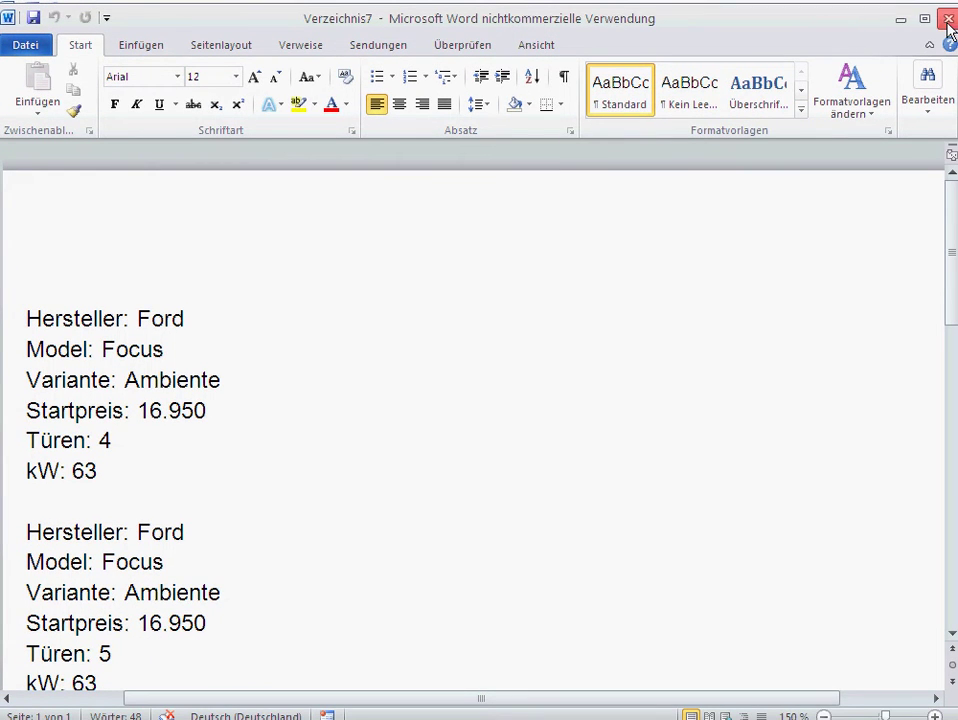
{"action": "left_click", "coordinate": [948, 22]}
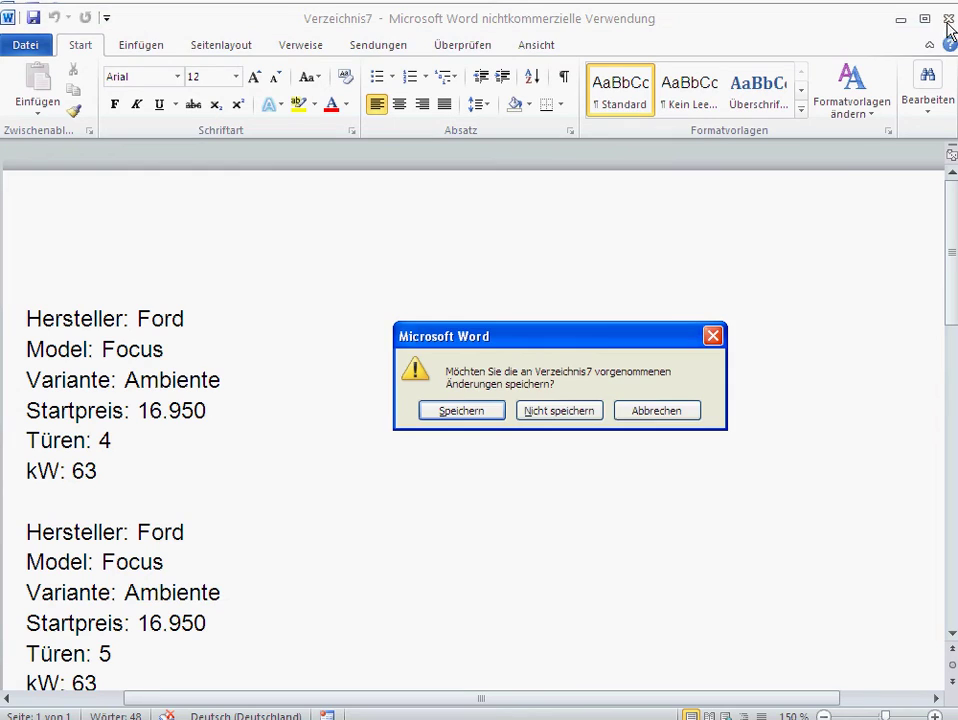
{"action": "left_click", "coordinate": [562, 416]}
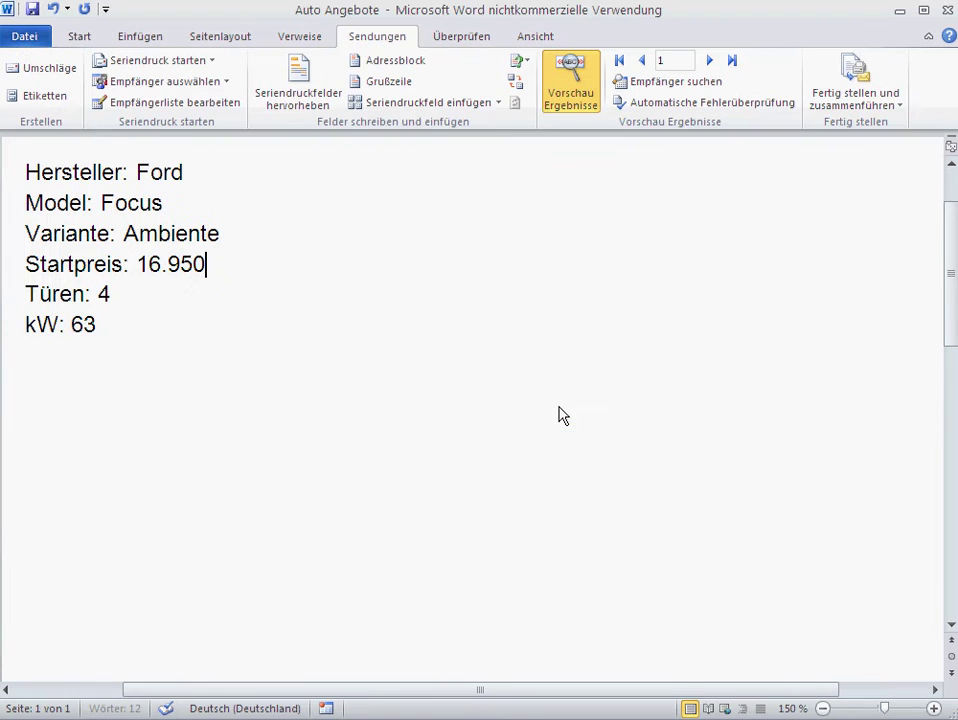
Reopen the recipient list's filter settings, look at the Und/Oder choices, and clear all existing conditions.
{"action": "left_click", "coordinate": [142, 106]}
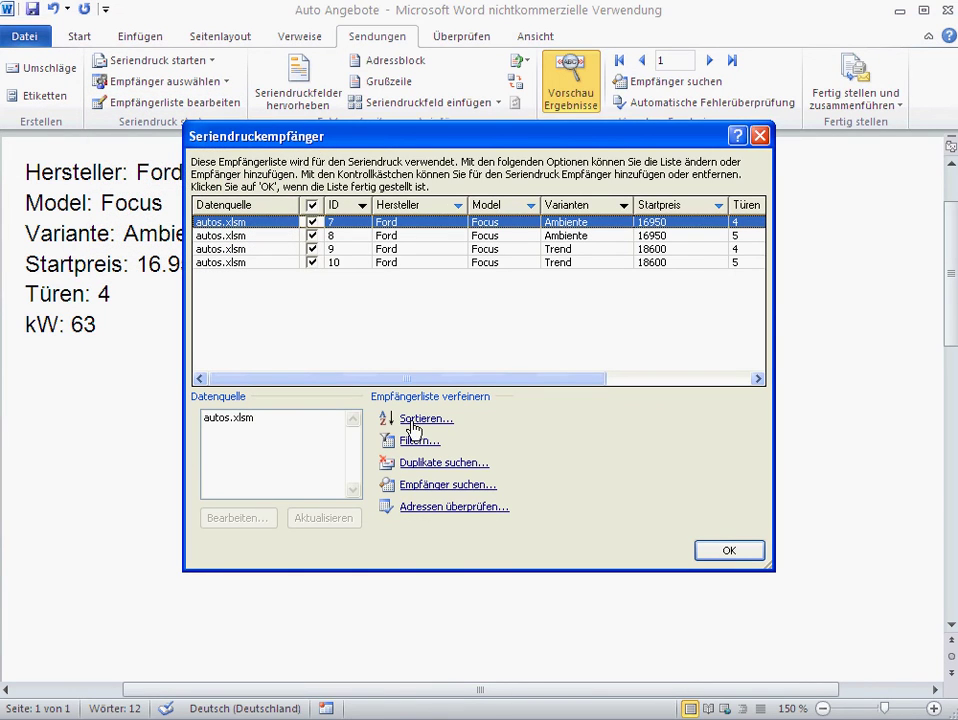
{"action": "left_click", "coordinate": [418, 442]}
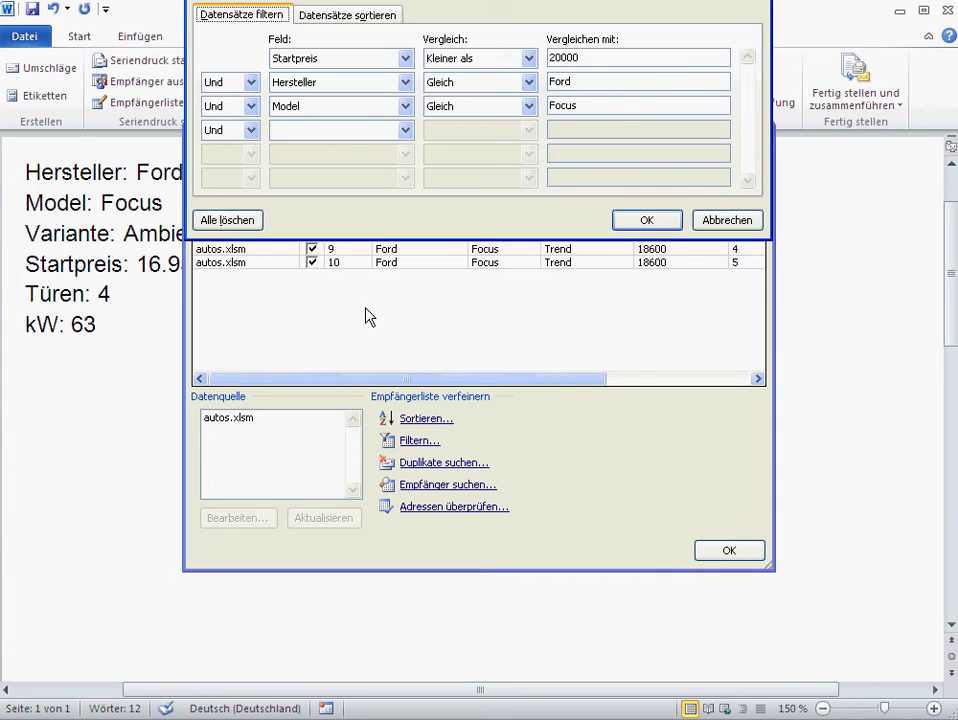
{"action": "left_click", "coordinate": [251, 84]}
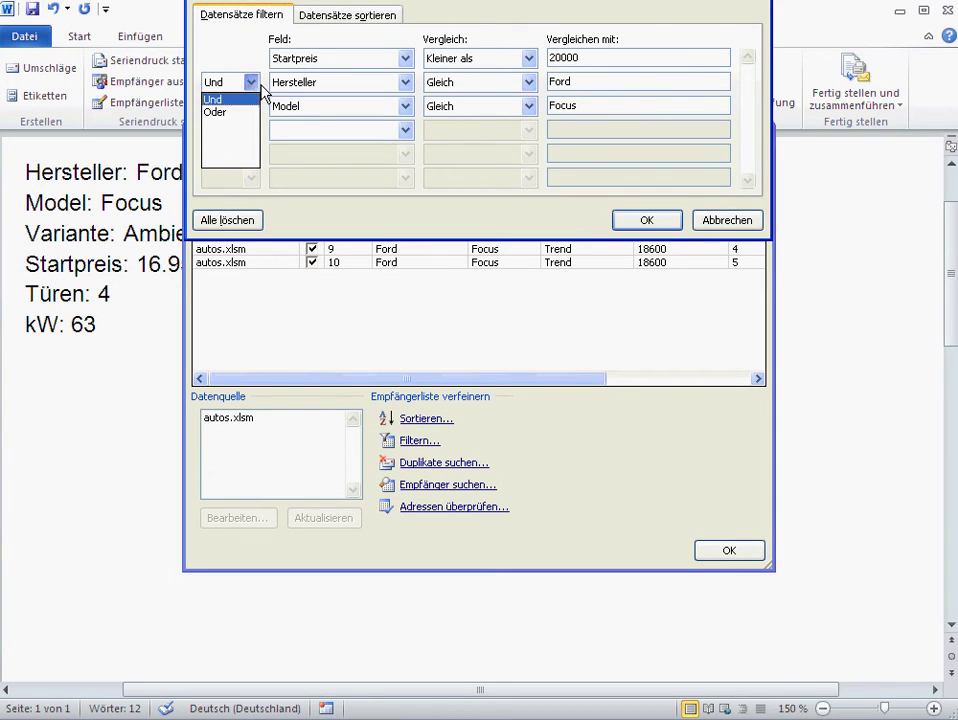
{"action": "left_click", "coordinate": [255, 98]}
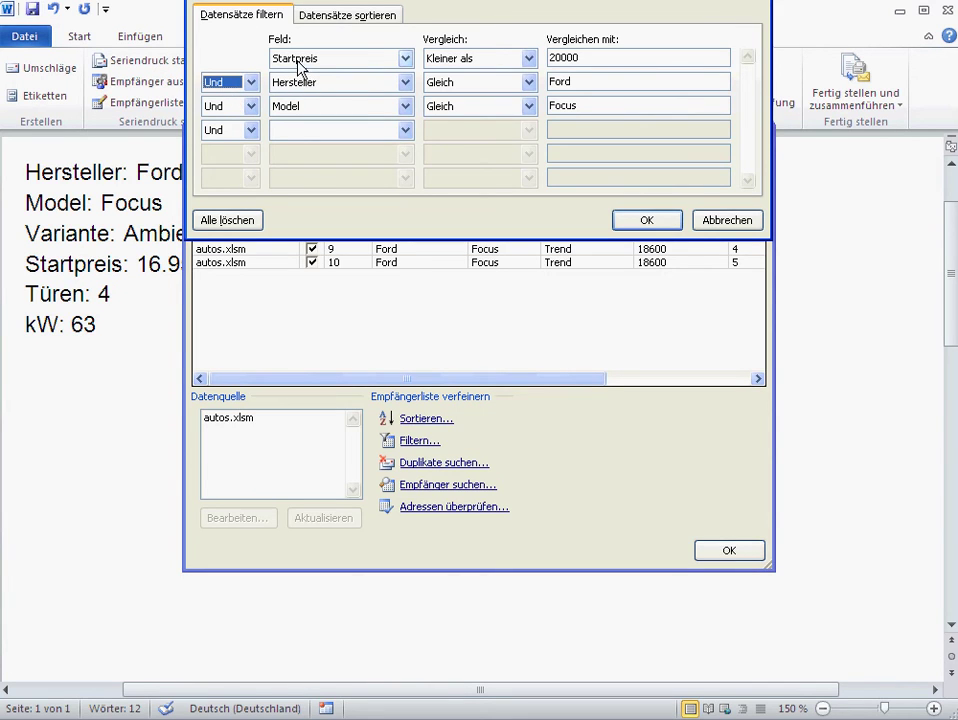
{"action": "left_click", "coordinate": [251, 106]}
{"action": "left_click", "coordinate": [240, 122]}
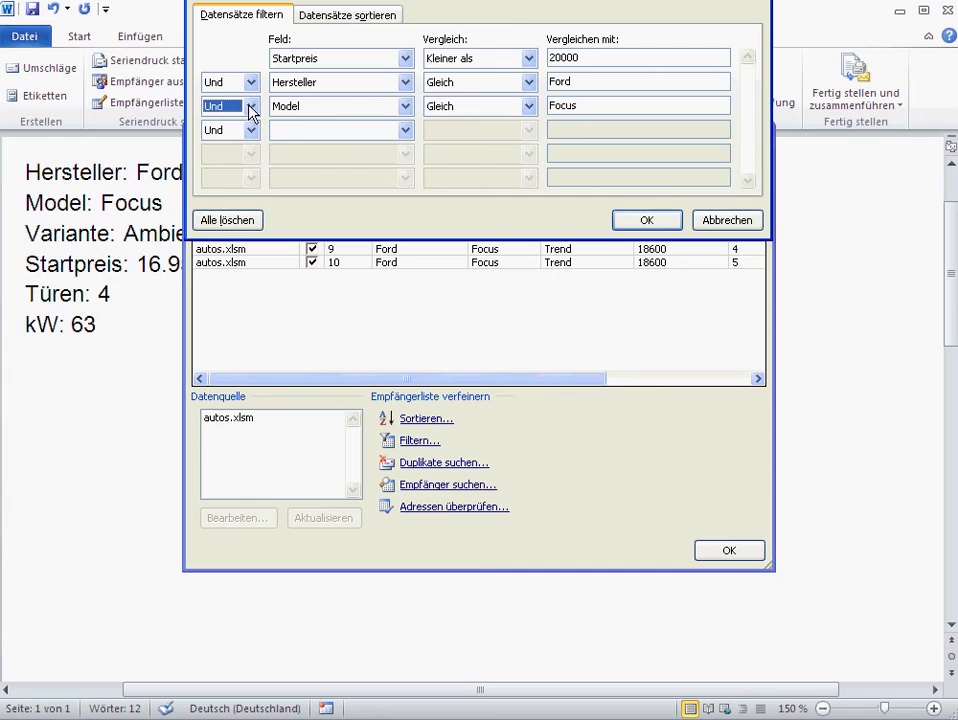
{"action": "left_click", "coordinate": [246, 218]}
Set the first filter condition to Startpreis less than (Kleiner als) 20000.
{"action": "left_click", "coordinate": [402, 58]}
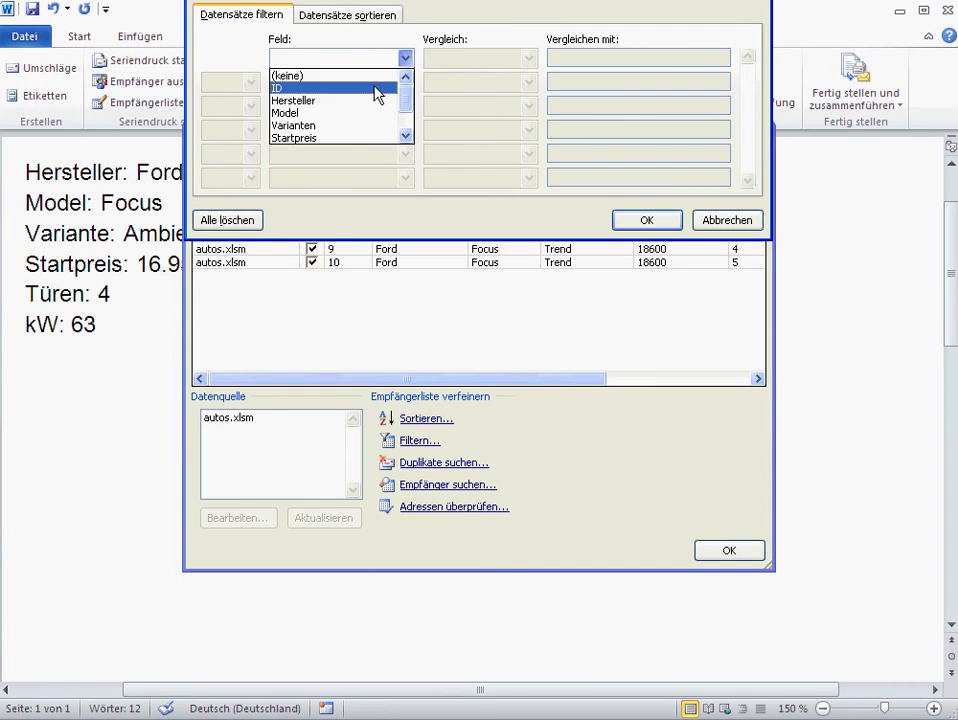
{"action": "left_click", "coordinate": [363, 139]}
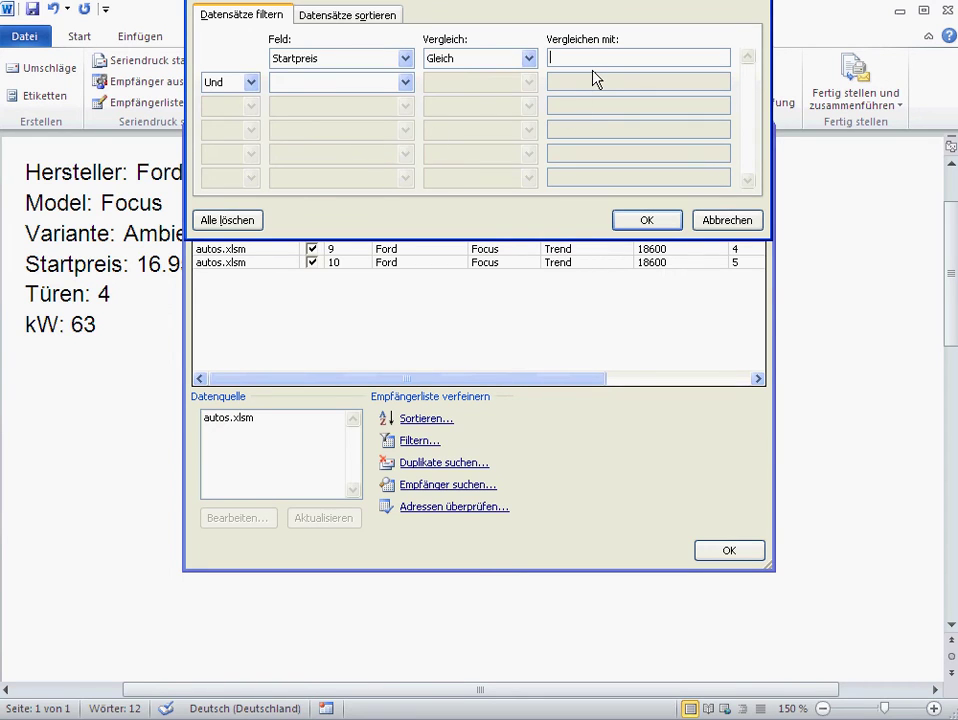
{"action": "left_click", "coordinate": [526, 60]}
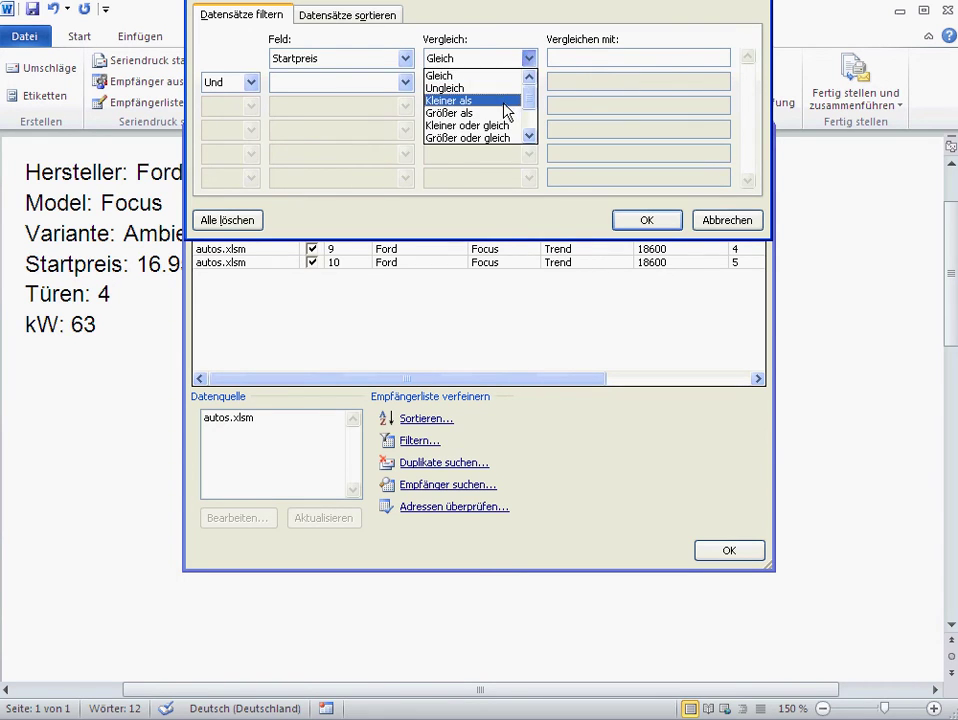
{"action": "left_click", "coordinate": [505, 110]}
{"action": "left_click", "coordinate": [589, 57]}
{"action": "type", "text": "20000"}
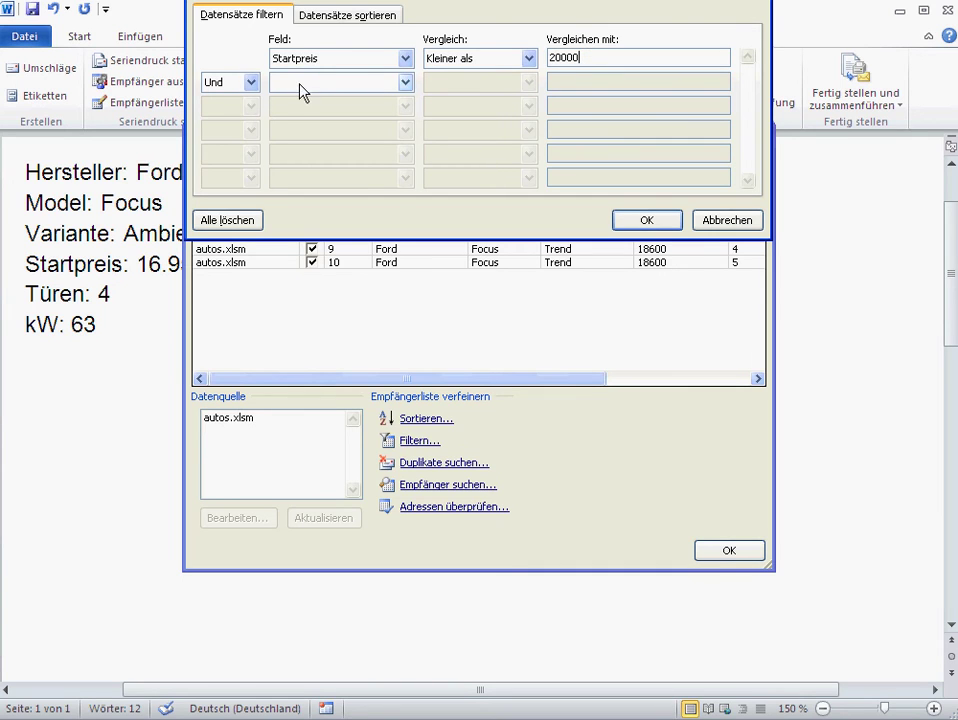
Add a second filter condition requiring Hersteller to equal (Gleich) Ford, and join it to the price condition with Oder.
{"action": "left_click", "coordinate": [306, 84]}
{"action": "left_click", "coordinate": [305, 124]}
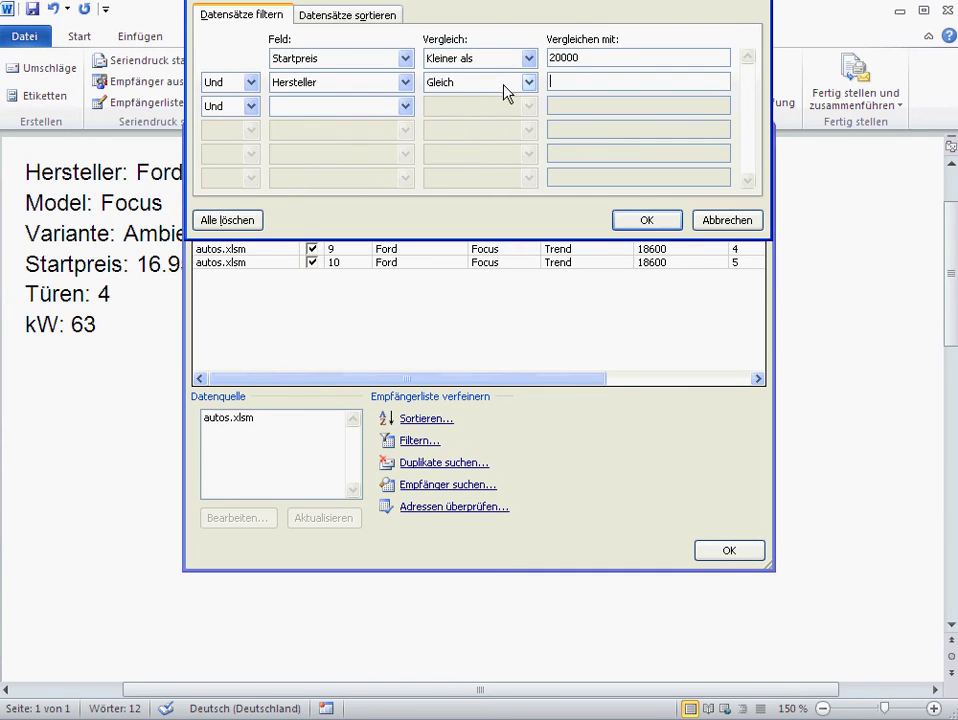
{"action": "type", "text": "Ford"}
{"action": "left_click", "coordinate": [250, 82]}
{"action": "left_click", "coordinate": [247, 113]}
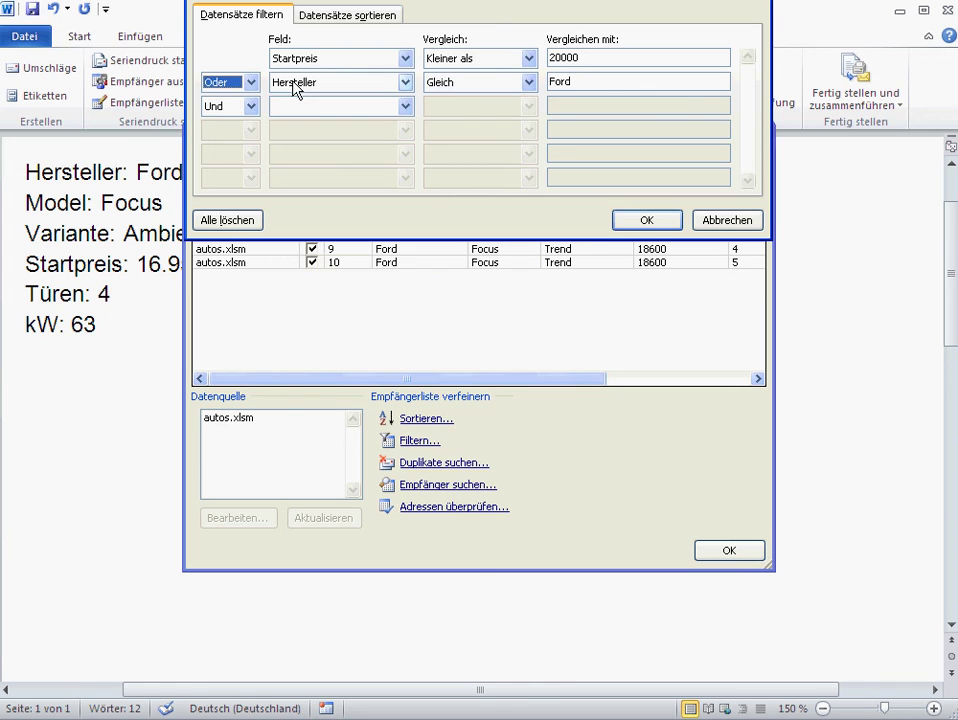
{"action": "left_click", "coordinate": [251, 83]}
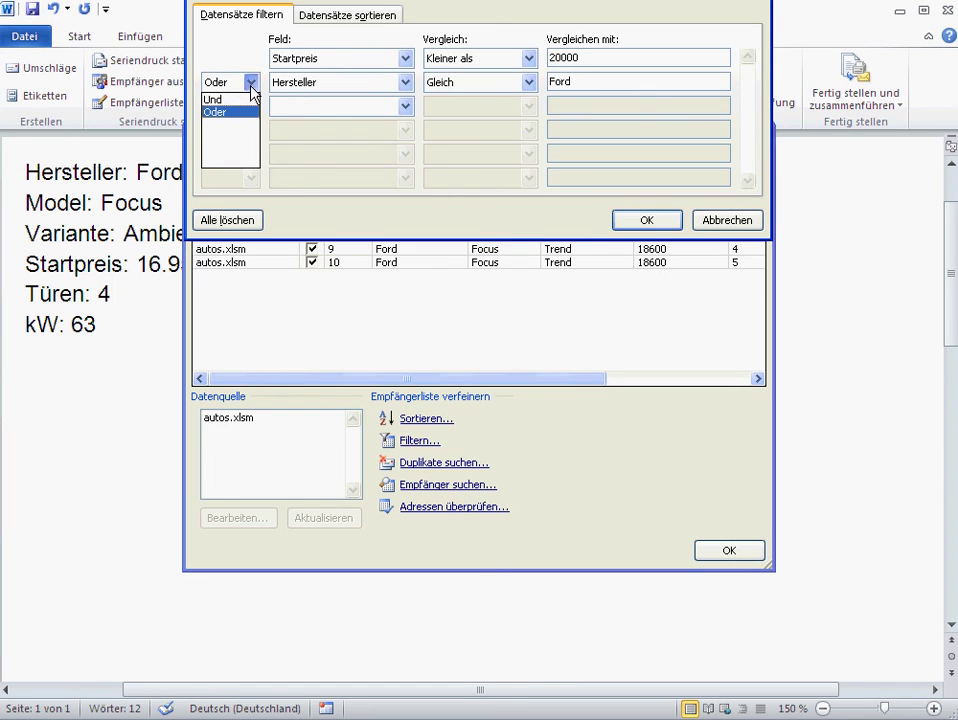
{"action": "left_click", "coordinate": [284, 228]}
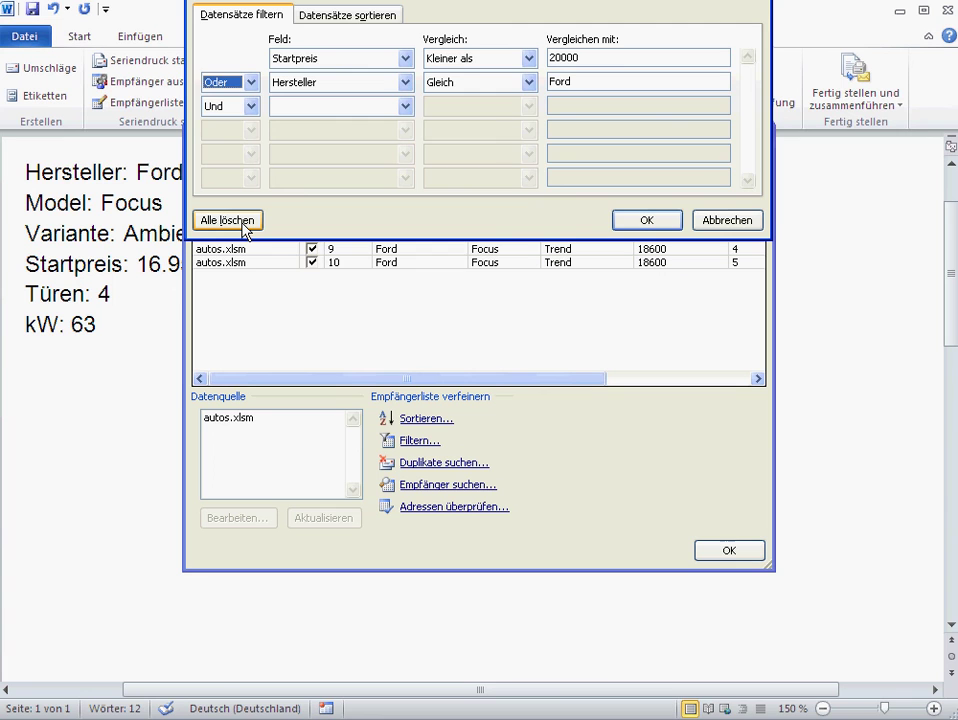
Clear all filter conditions and apply the unfiltered recipient list.
{"action": "left_click", "coordinate": [246, 226]}
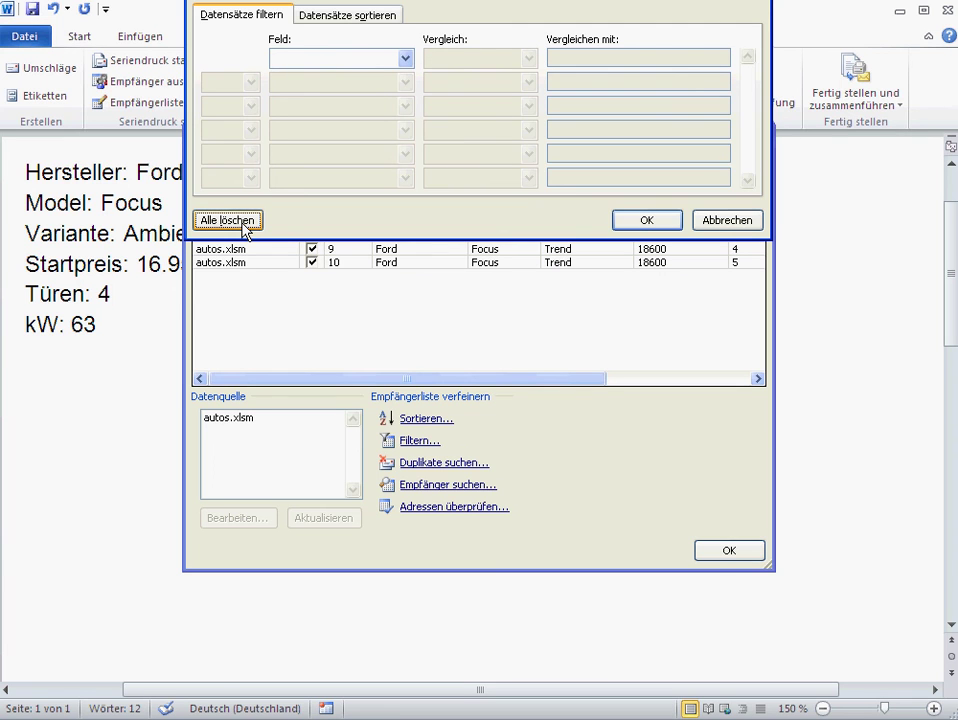
{"action": "left_click", "coordinate": [652, 224]}
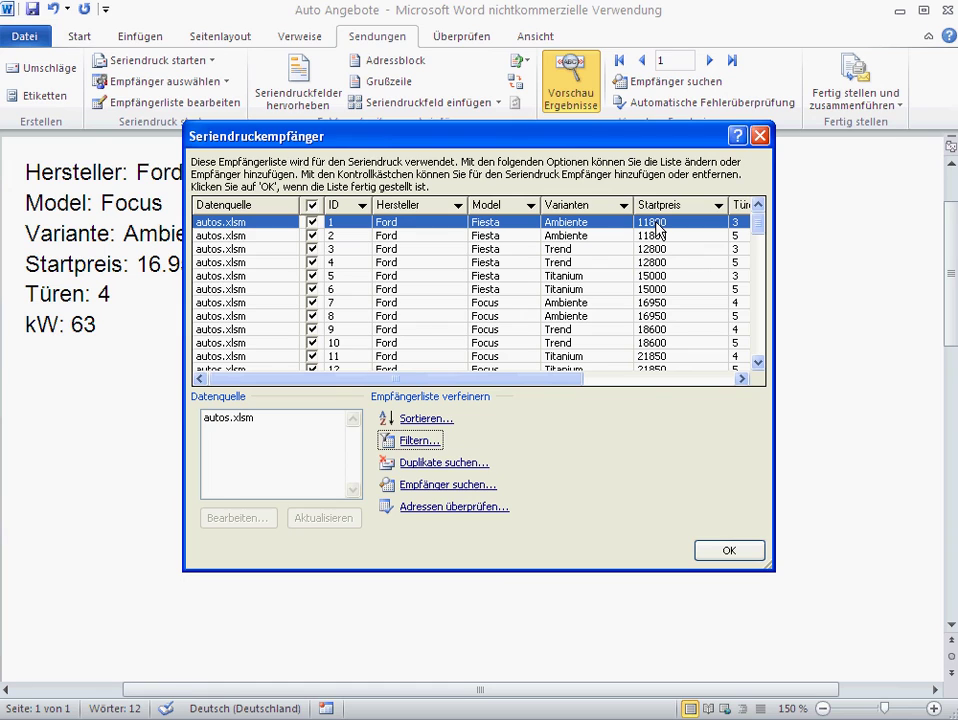
{"action": "left_click", "coordinate": [742, 556]}
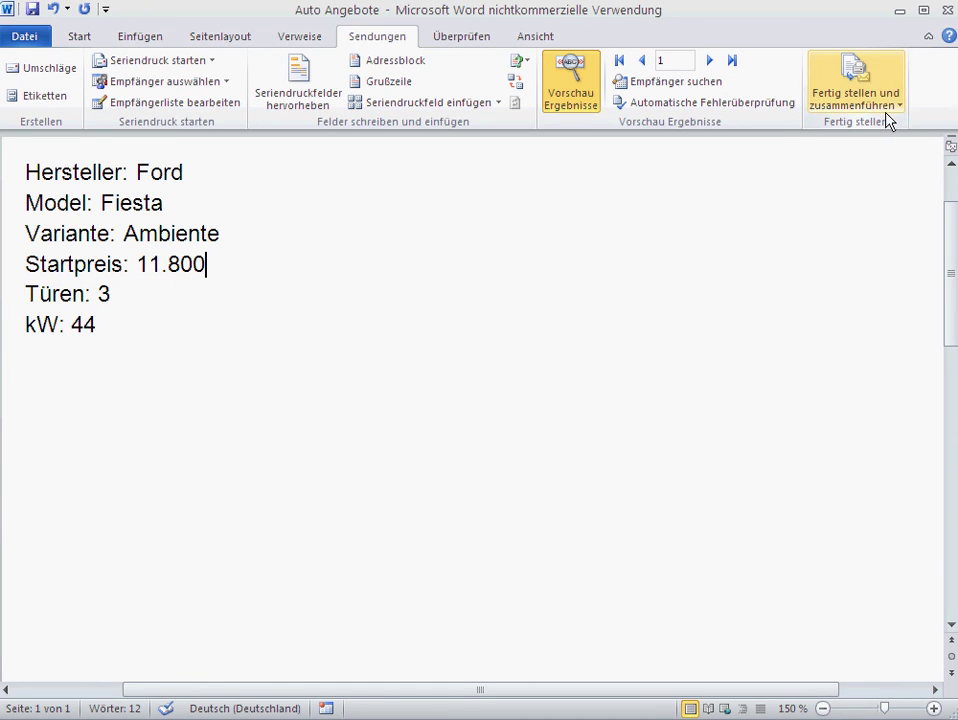
Open the choices for finishing and merging the unfiltered car records.
{"action": "left_click", "coordinate": [886, 110]}
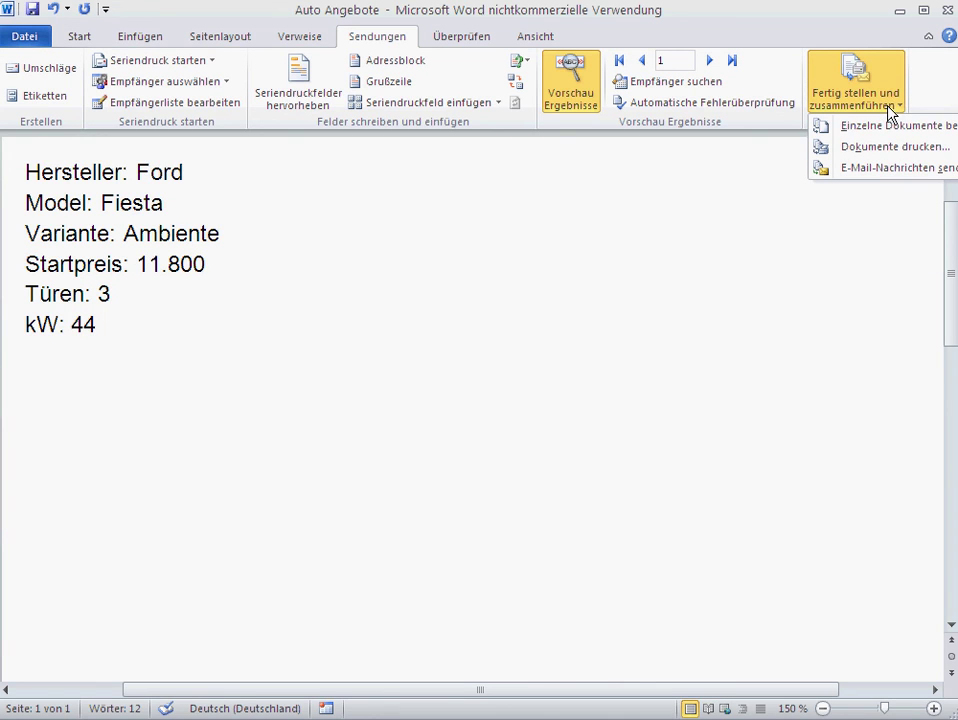